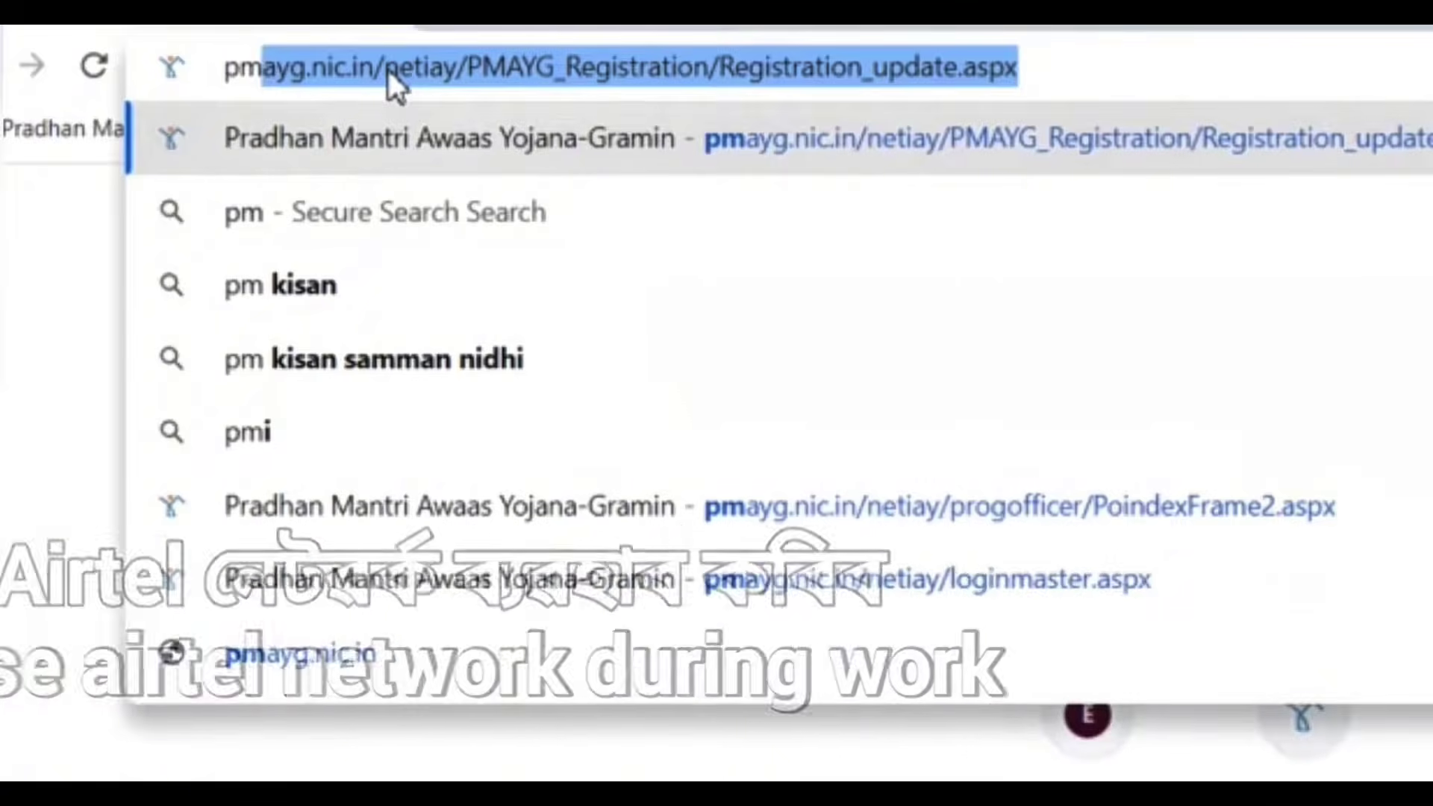
Step: Go to pmayg.nic.in/netiay in Chrome to reach the PMAY-G User Log in page
text(ayg)
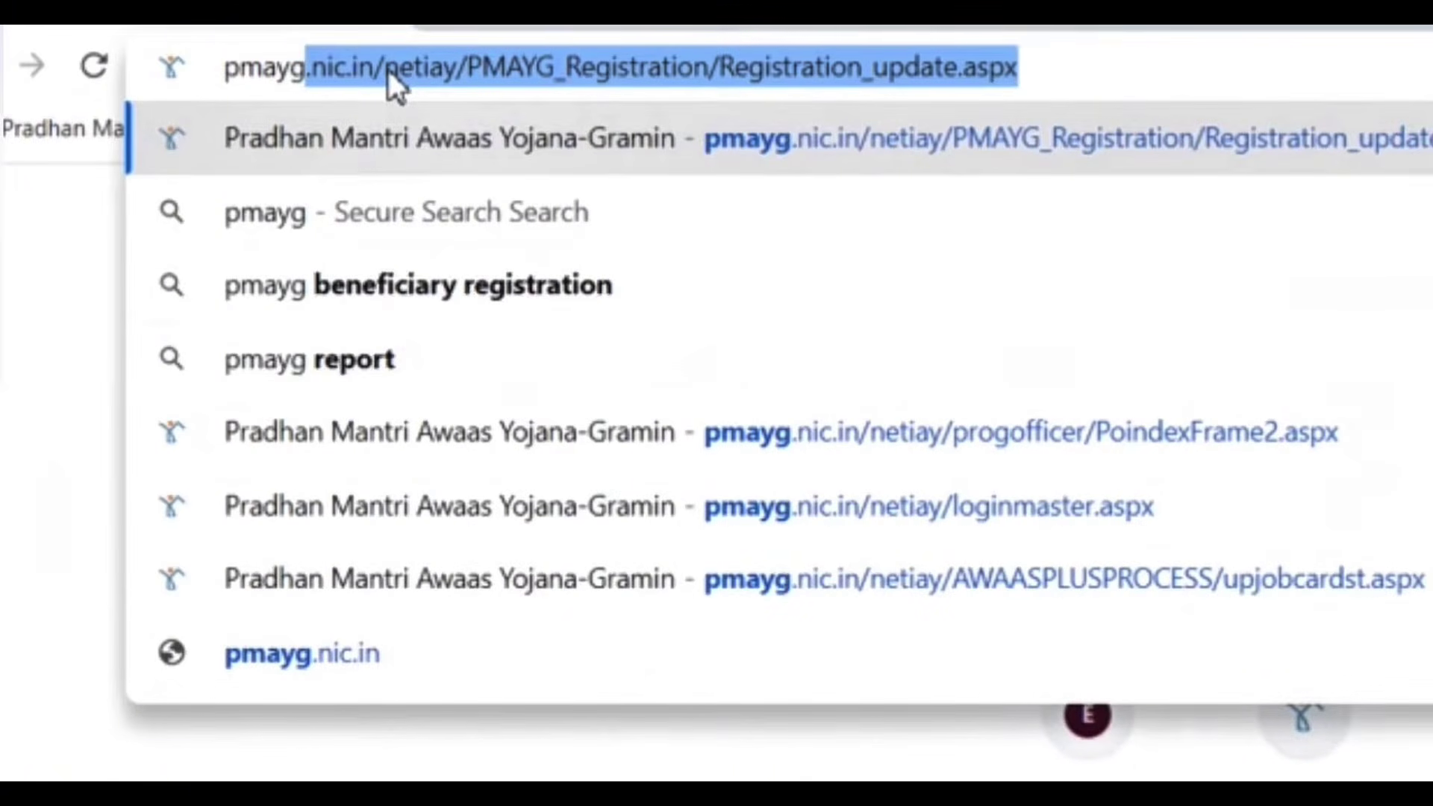
text(.nic.in)
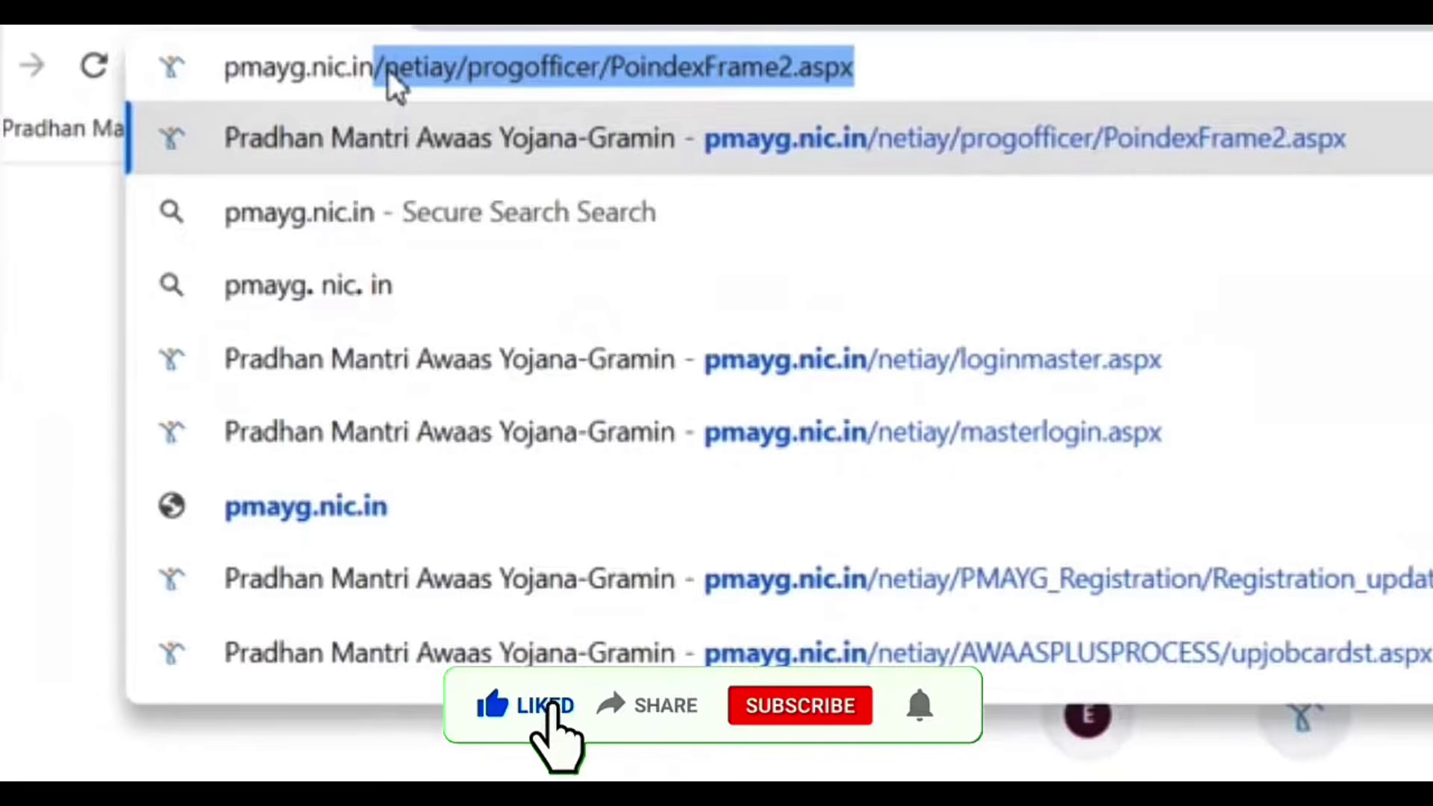
text(/net)
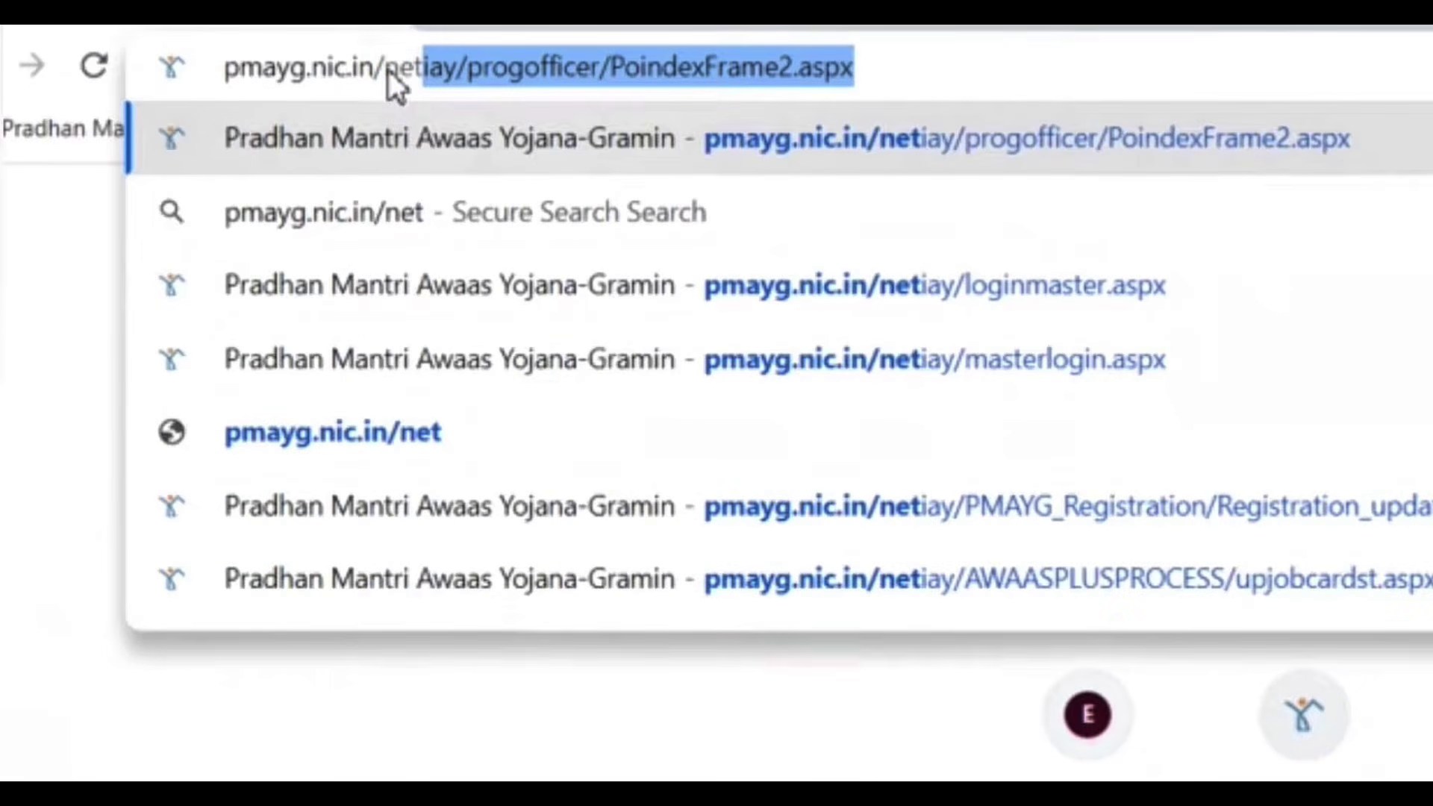
text(iay)
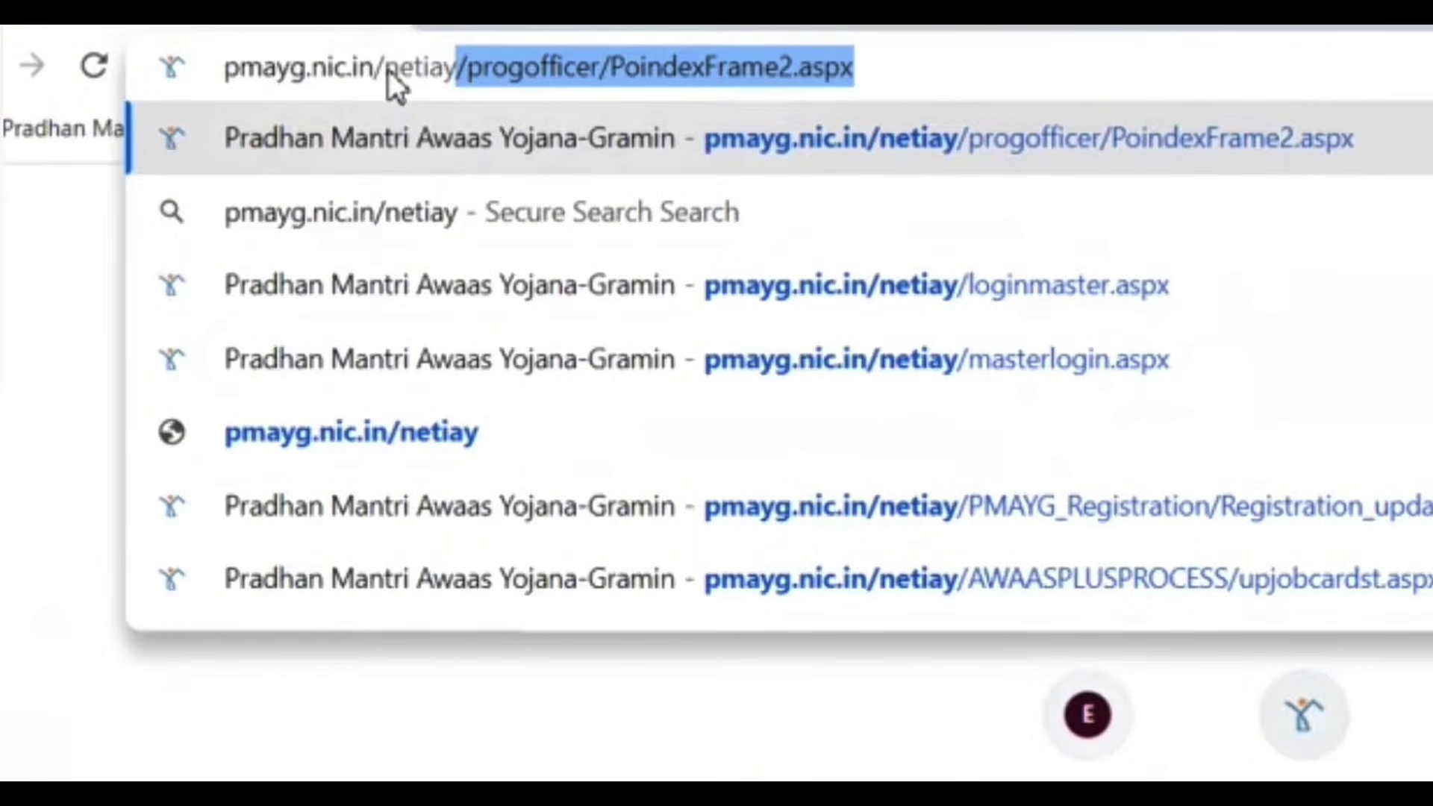
key(Return)
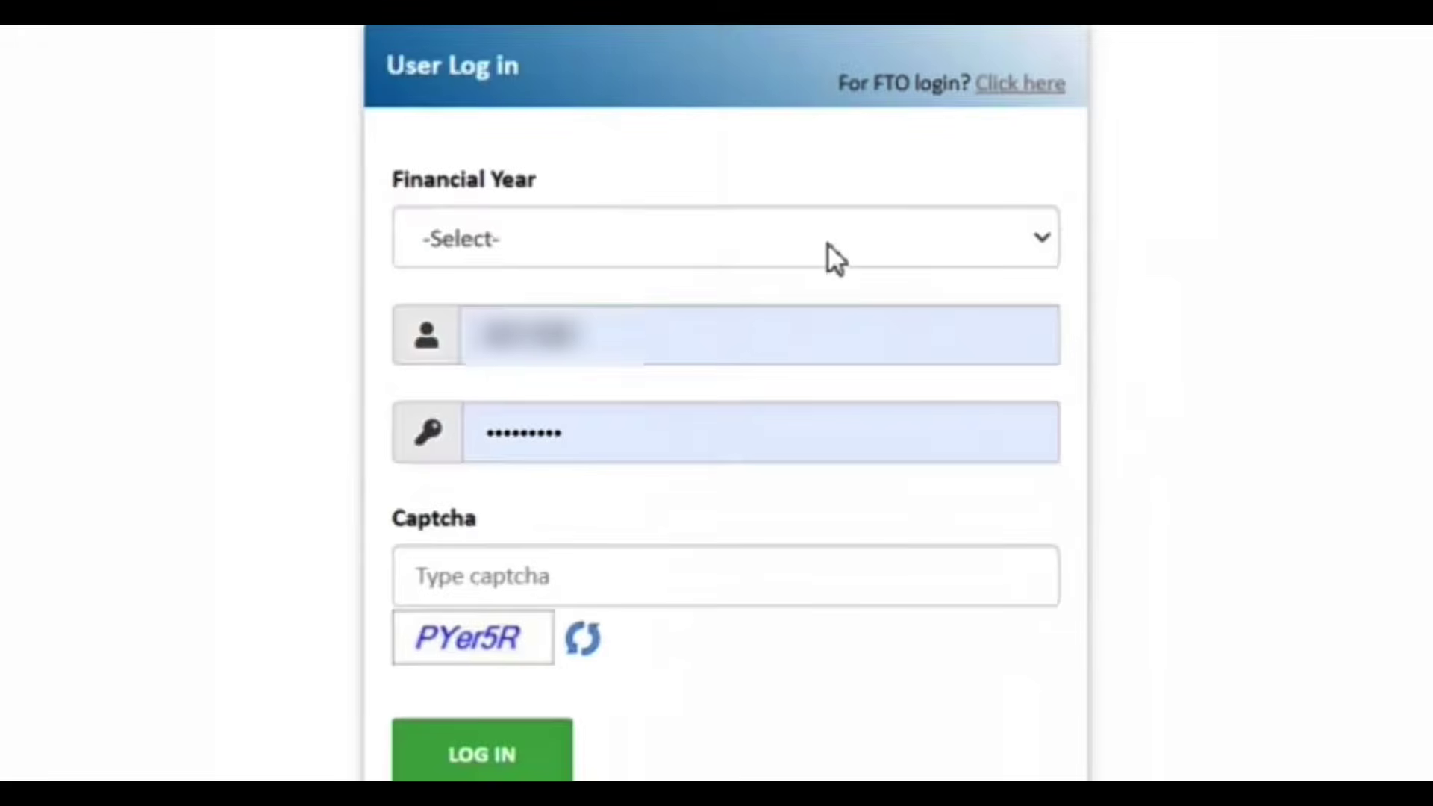
Step: Log in with financial year 2022-2023 selected and the displayed captcha entered
click(828, 243)
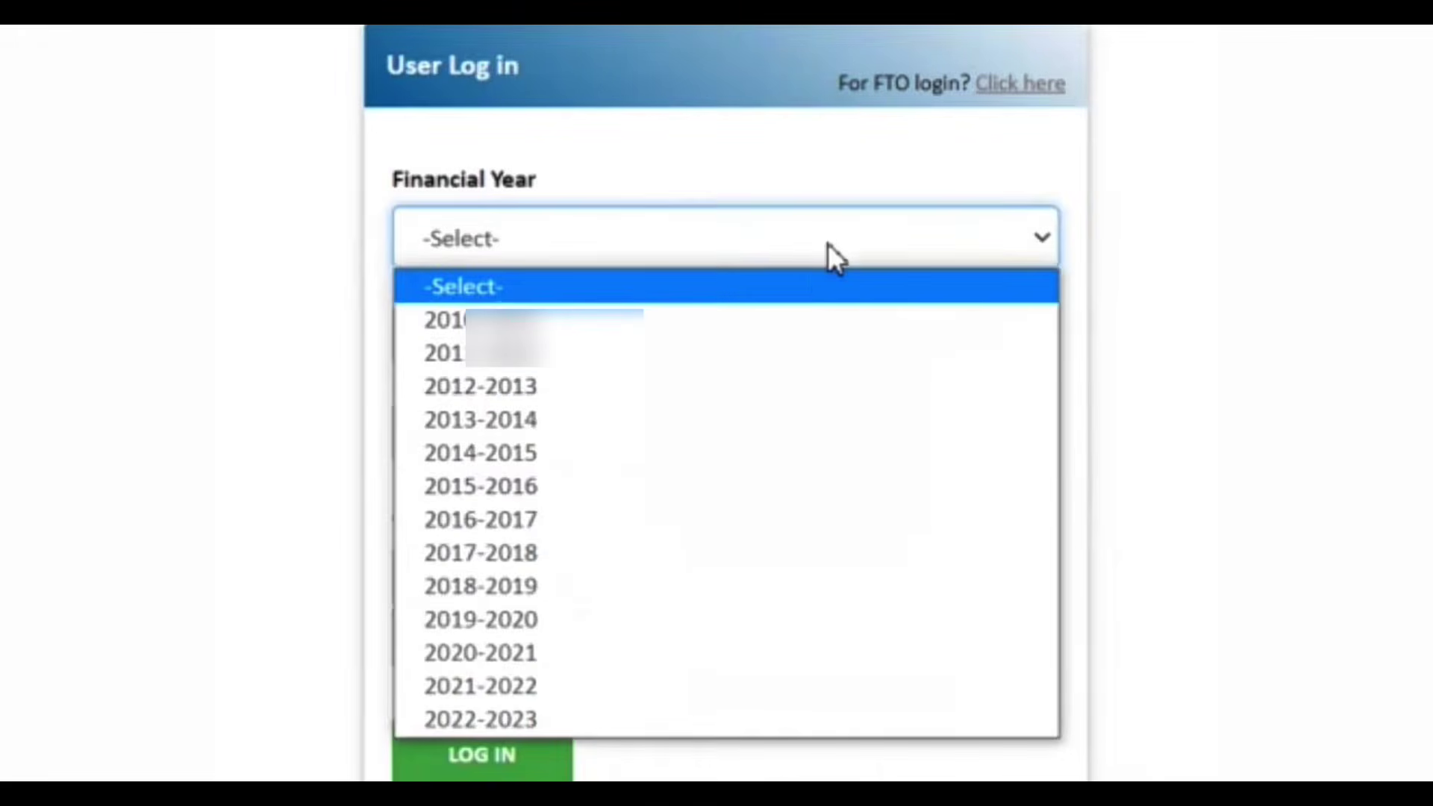
click(582, 718)
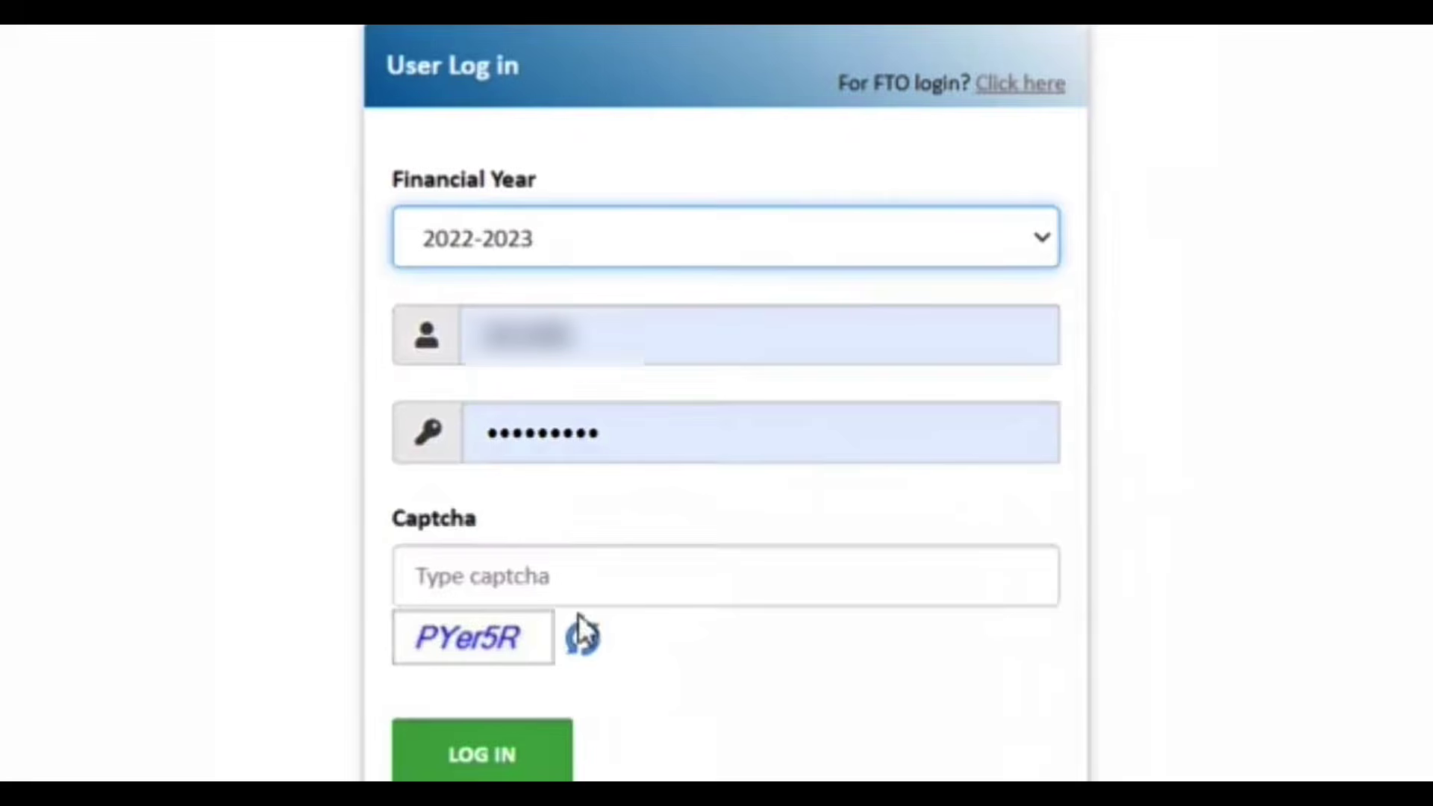
click(574, 590)
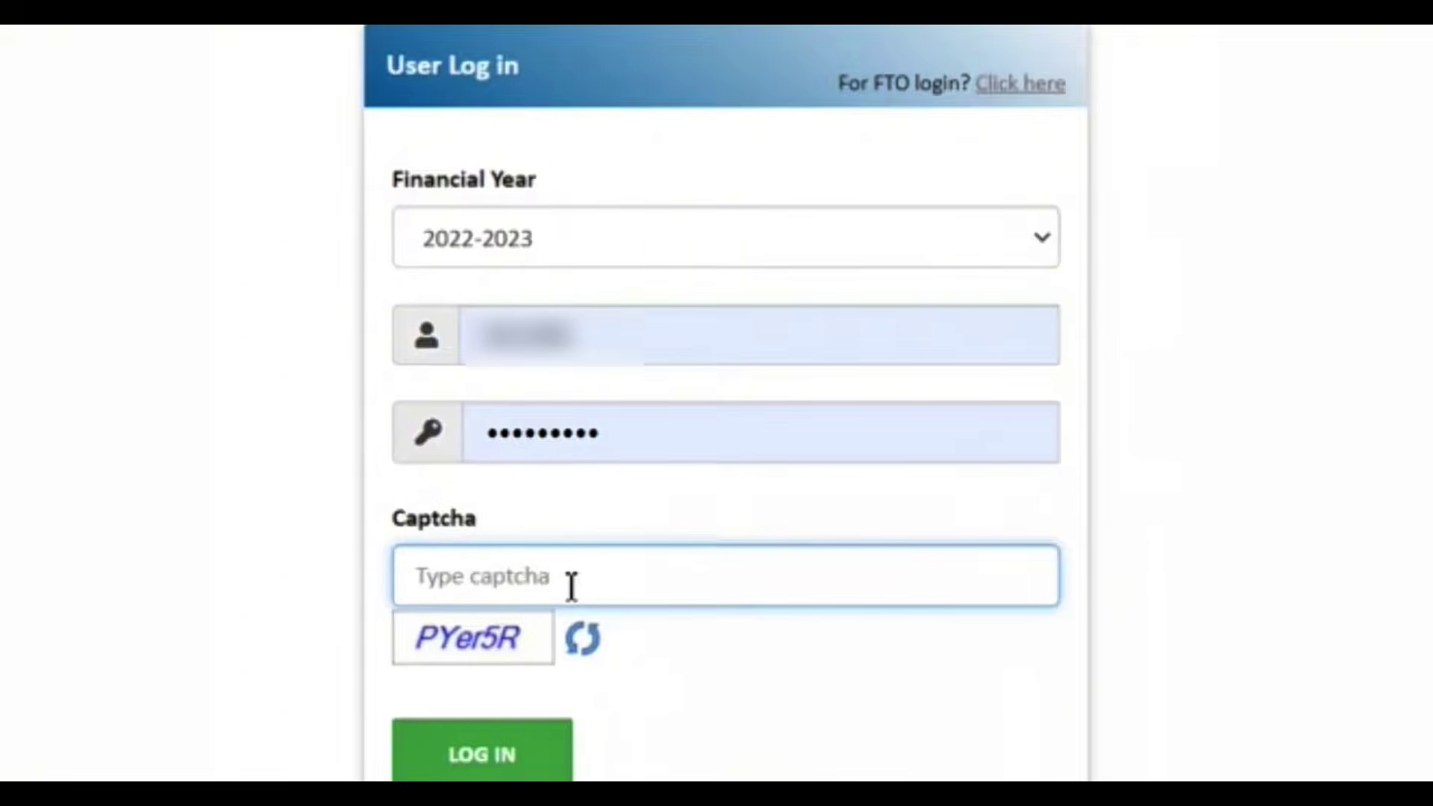
text(P)
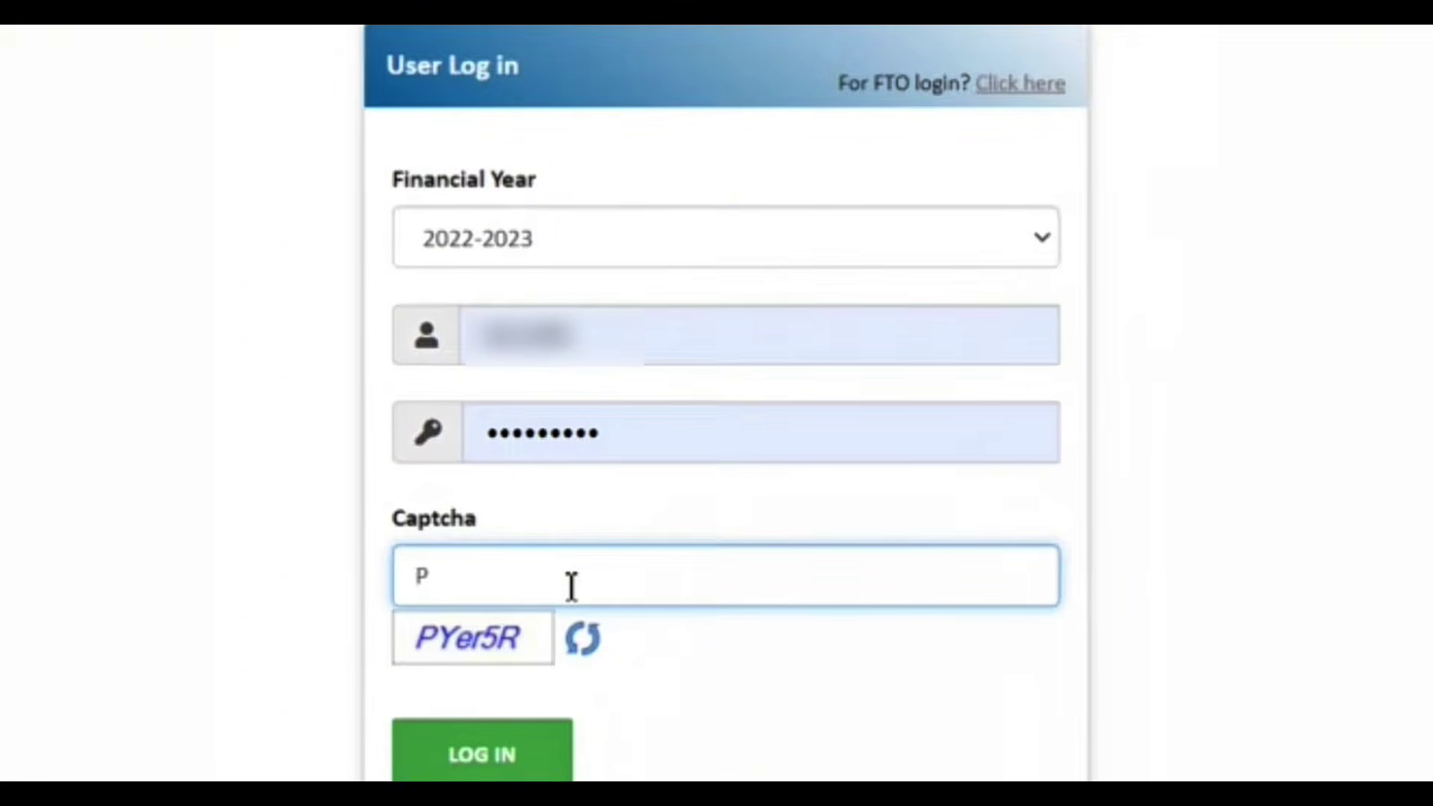
text(Y)
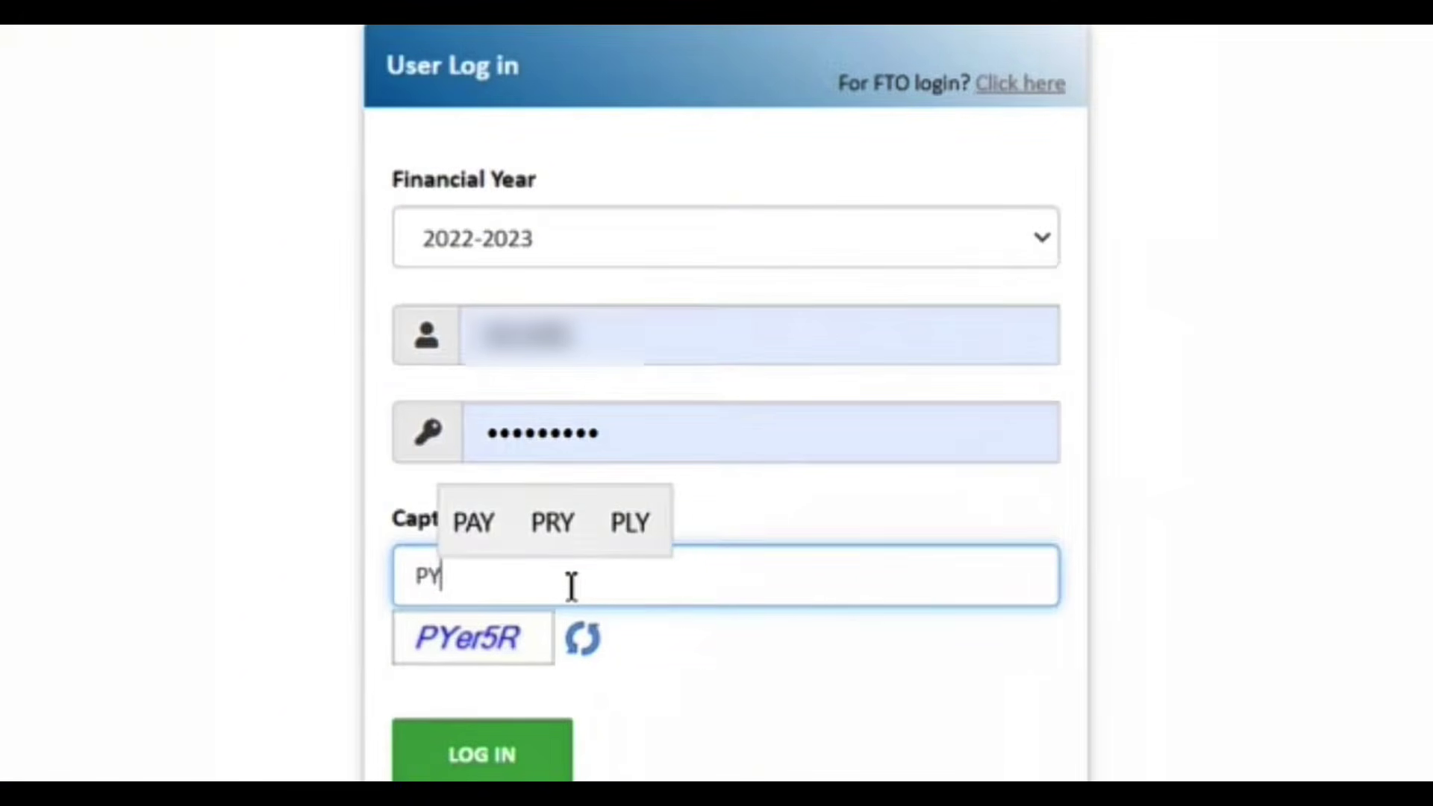
text(er)
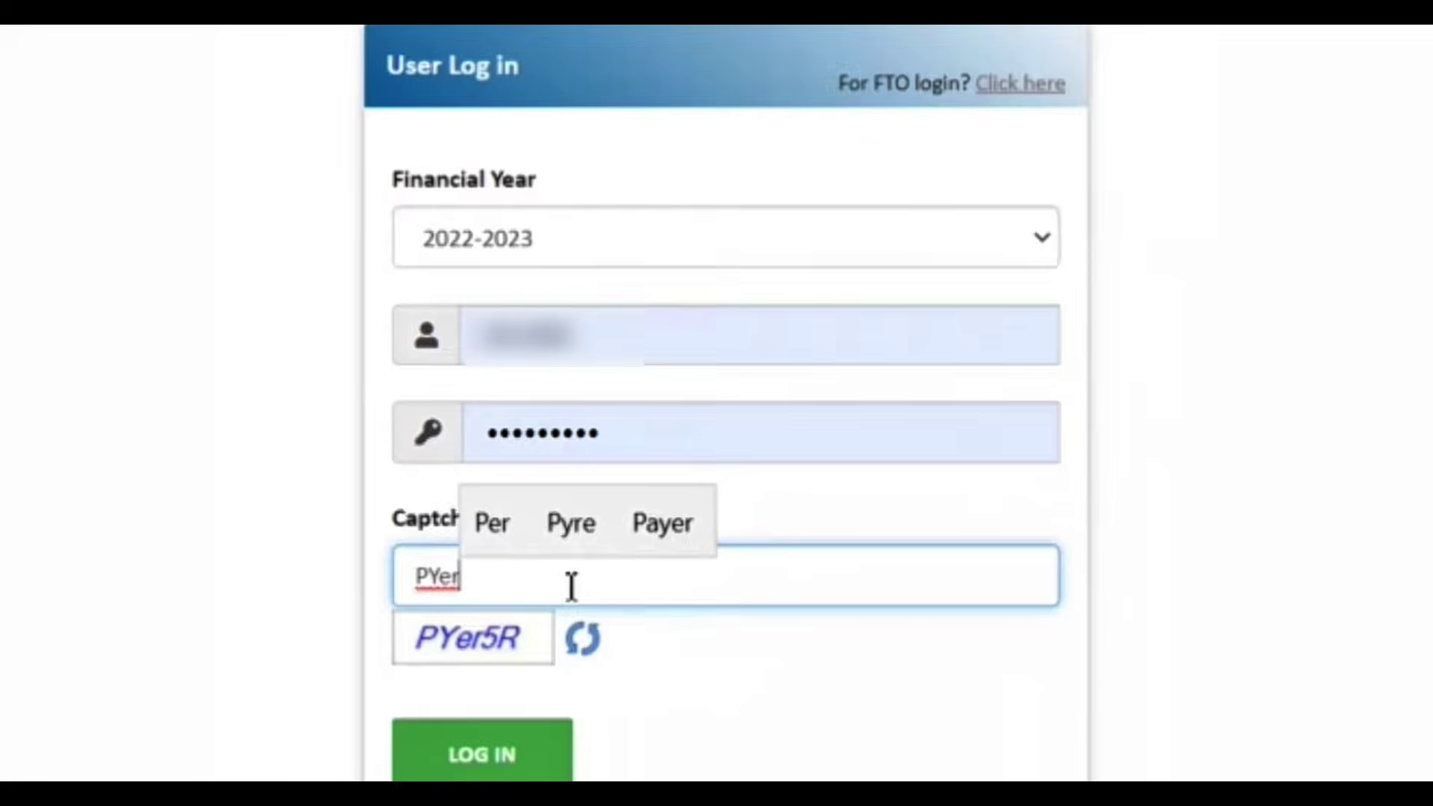
text(5)
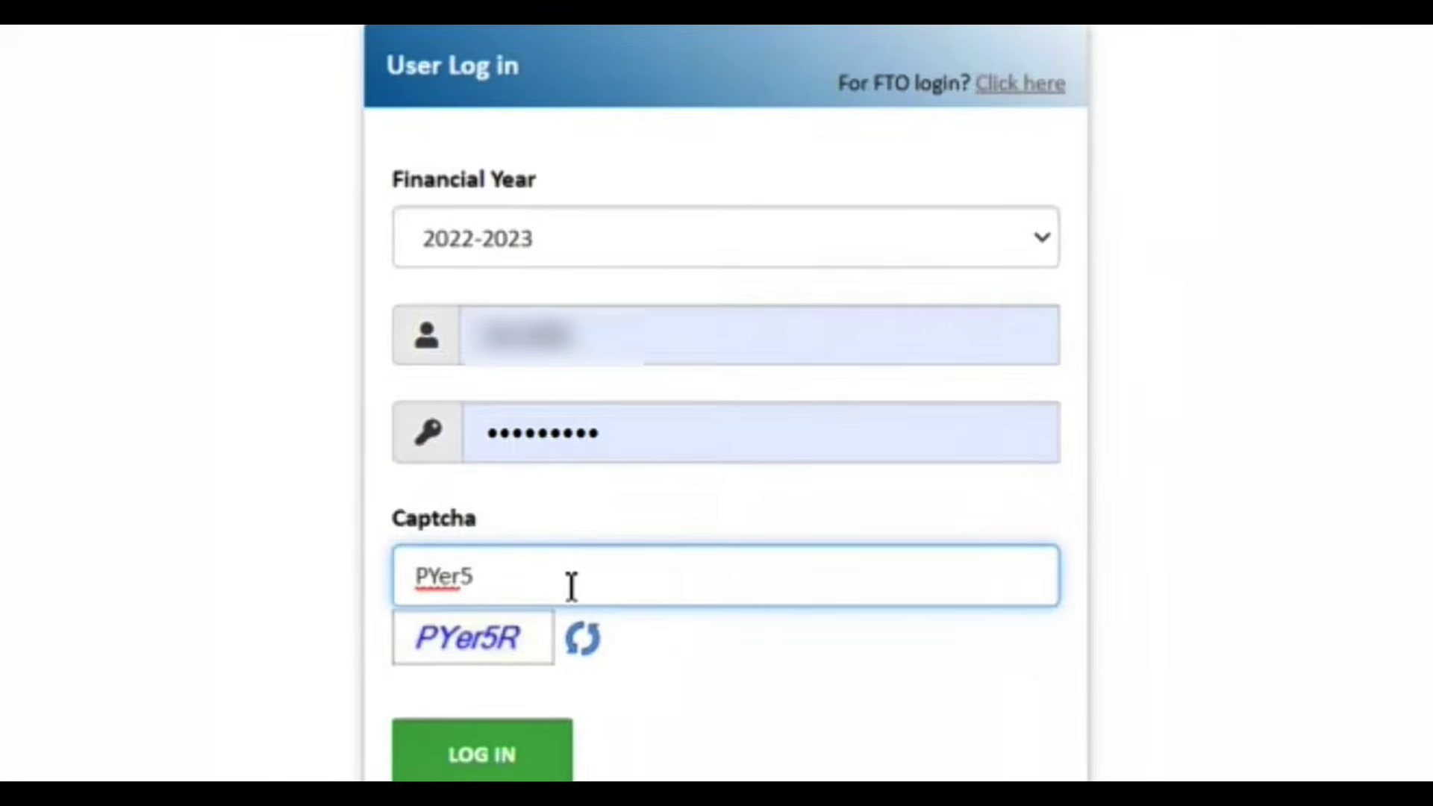
text(R)
click(475, 756)
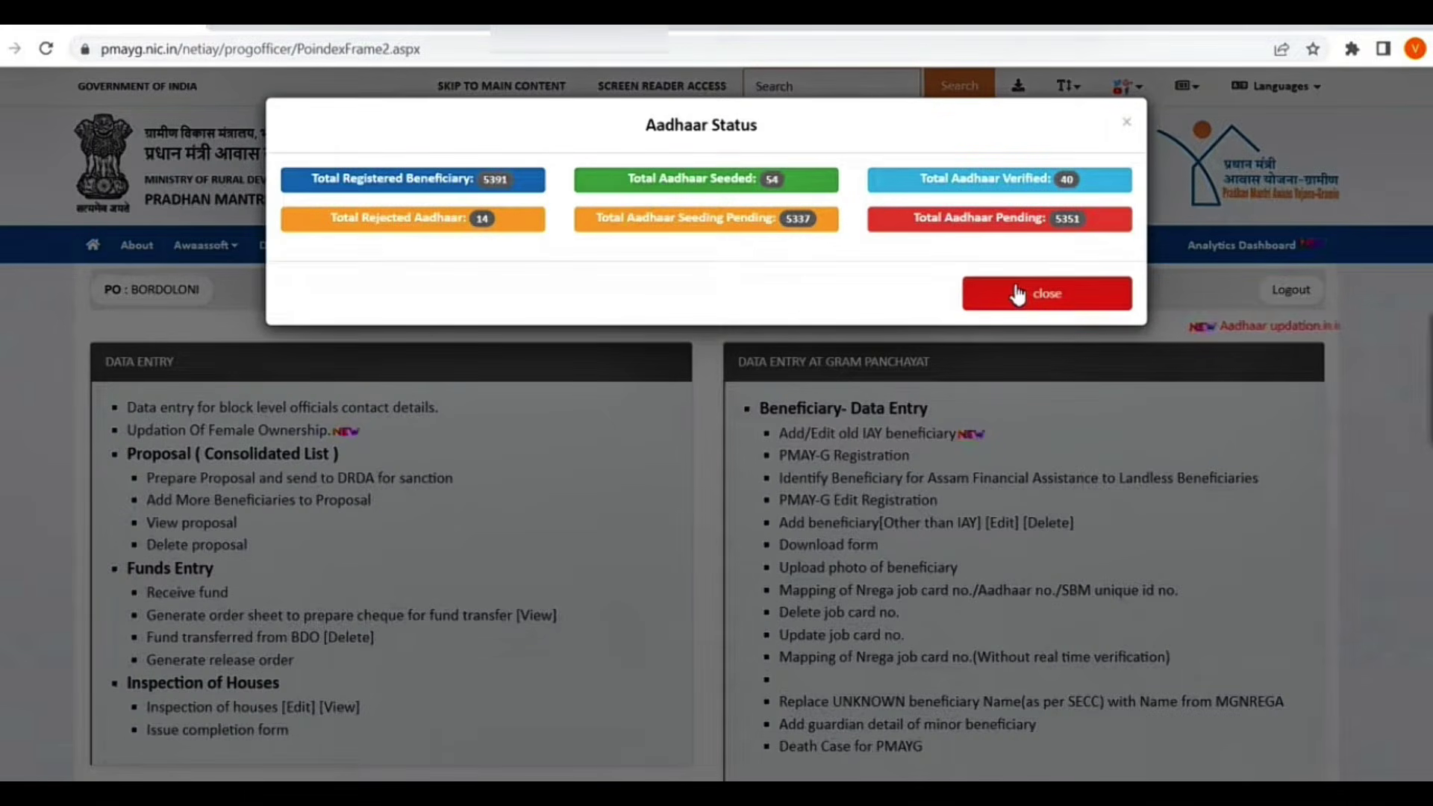
Step: Close the Aadhaar Status popup and scroll down to the Awaas Plus panel
click(1017, 292)
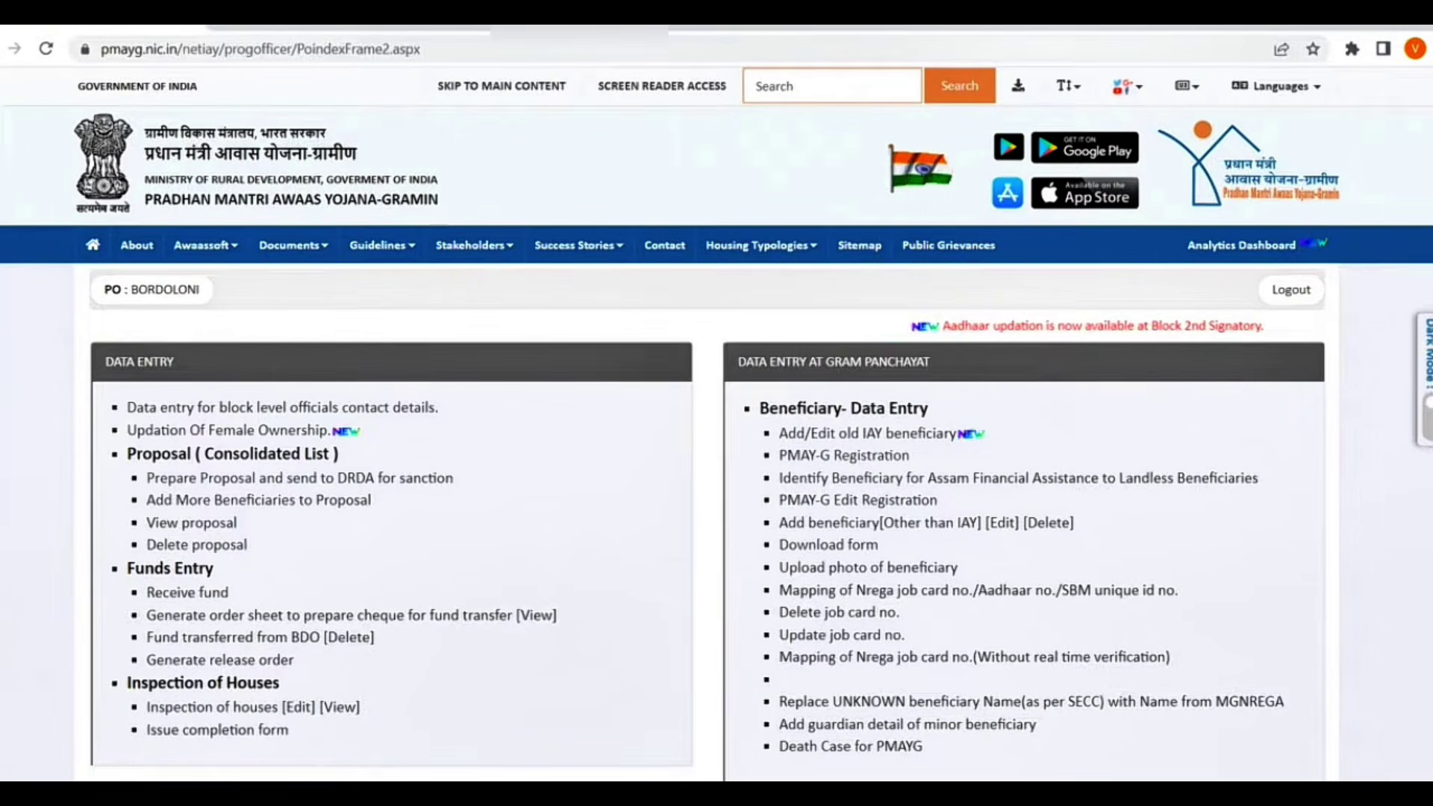
scroll(718, 418, down, 5)
scroll(1379, 242, down, 2)
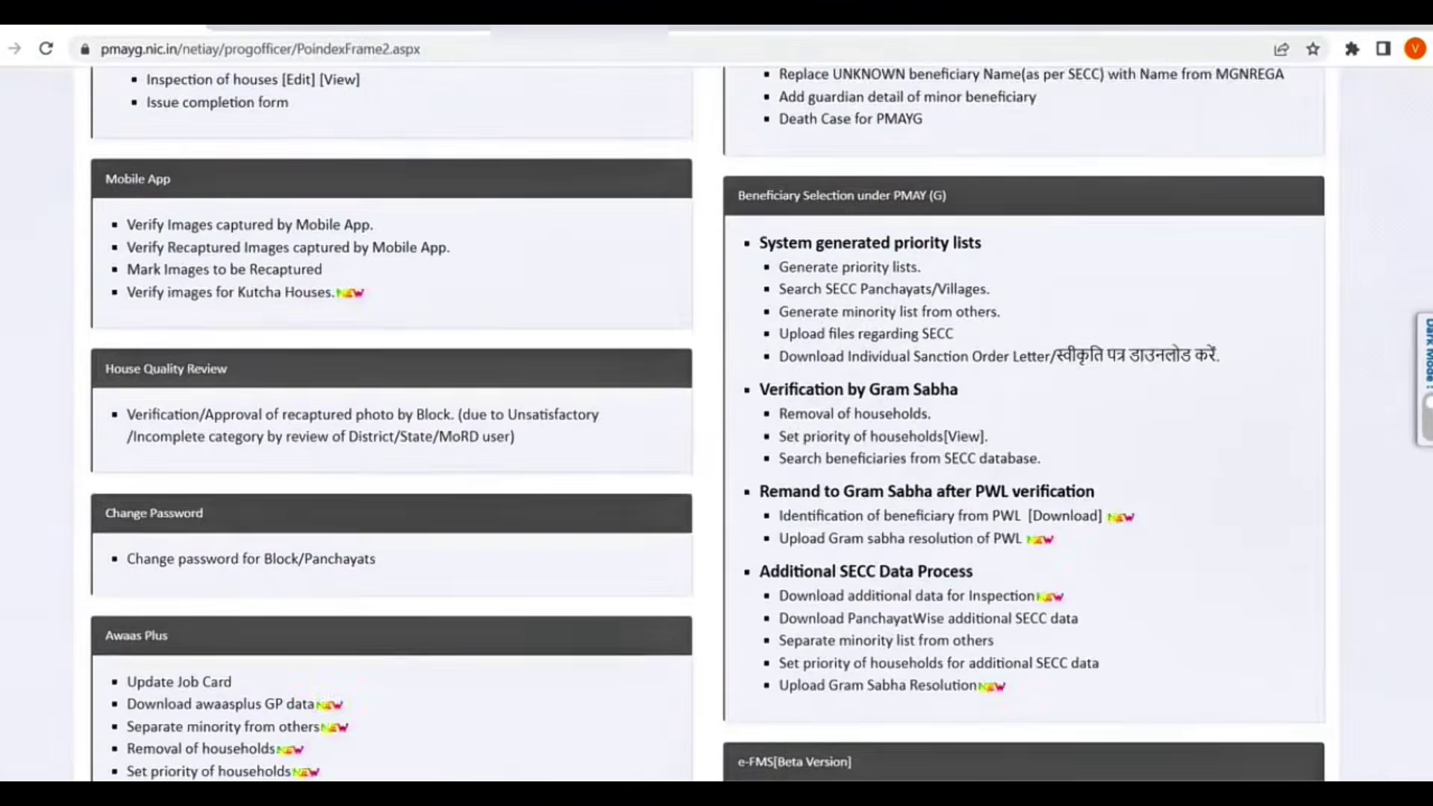
scroll(1380, 242, up, 8)
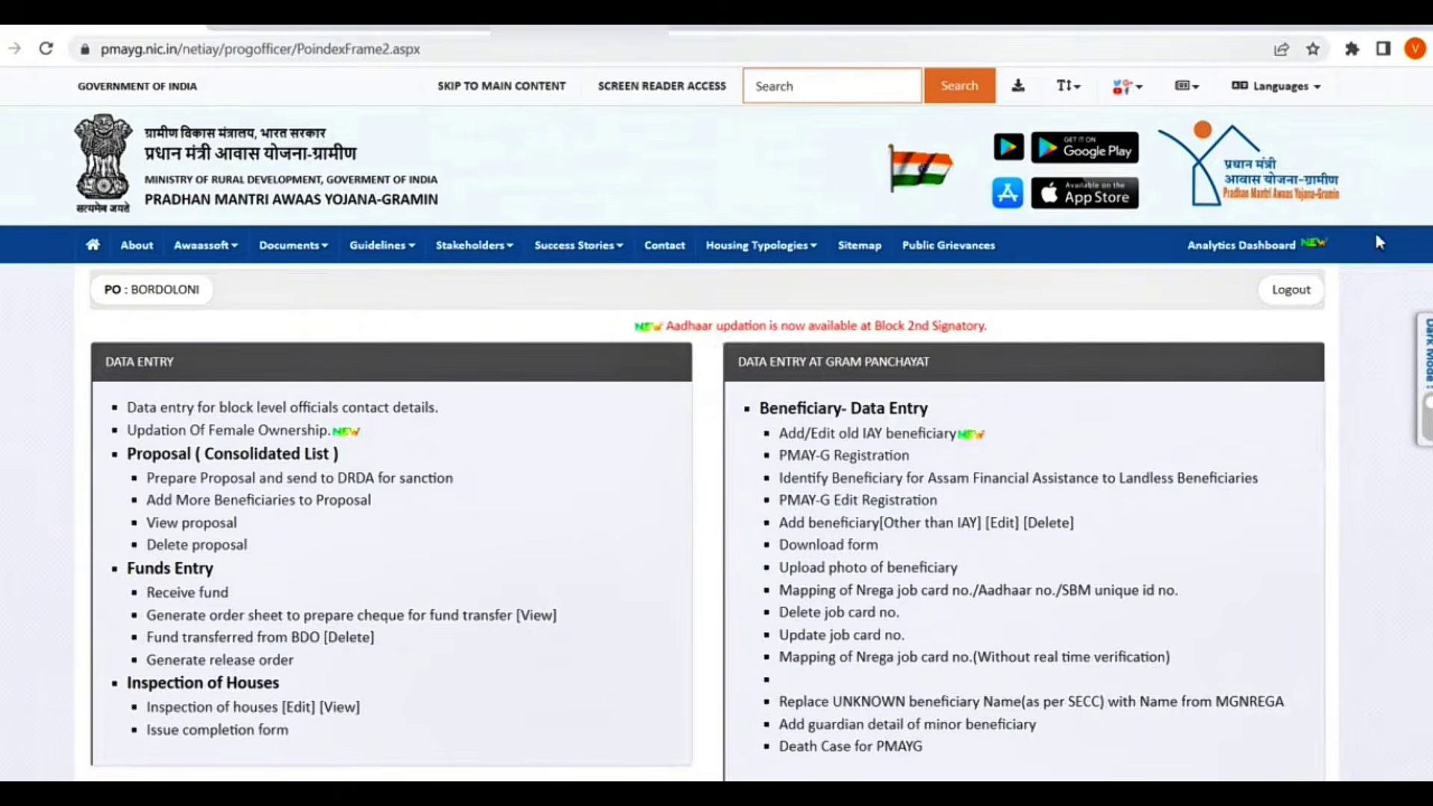
scroll(1380, 242, down, 10)
scroll(698, 541, down, 1)
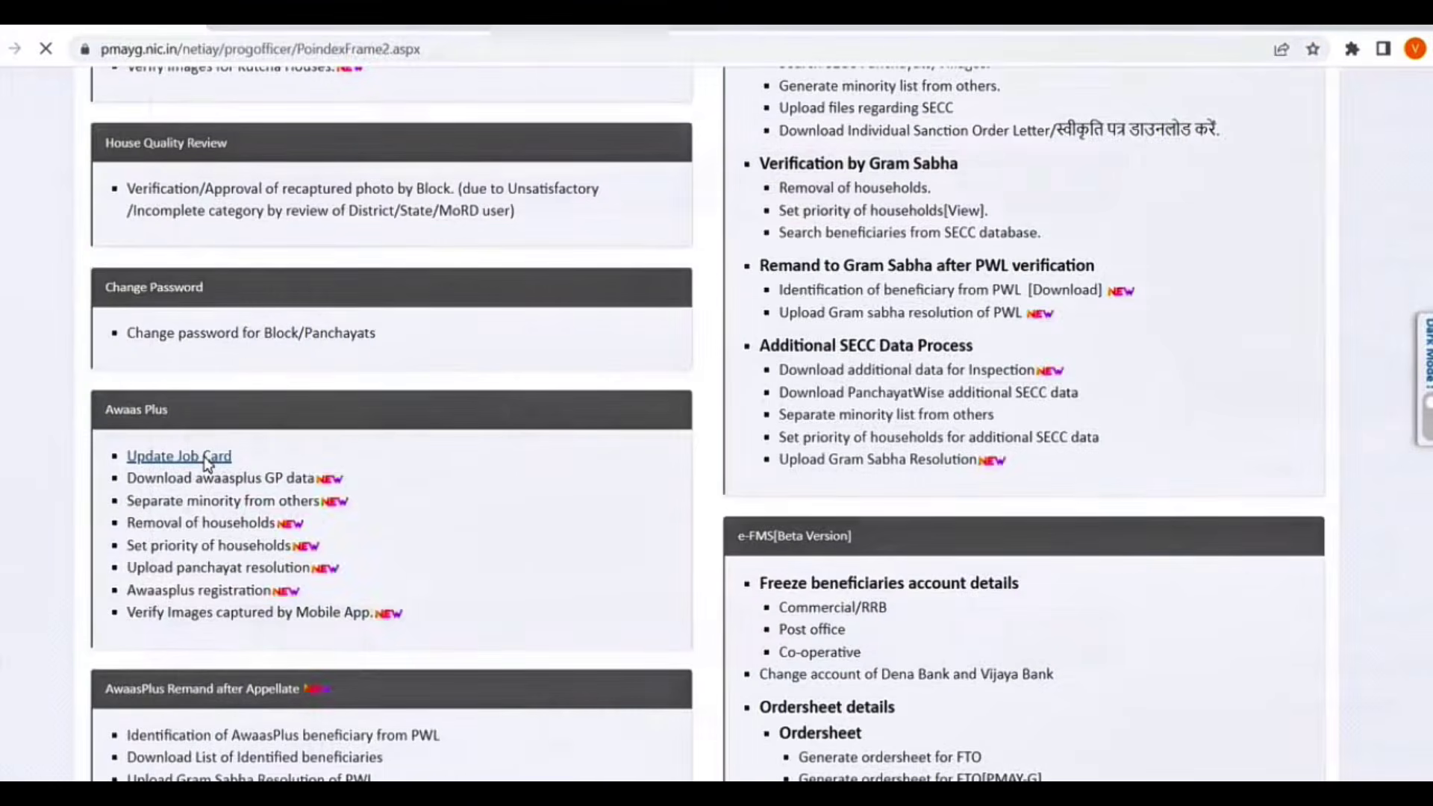
Step: Open Update Job Card Number and select the Mingmang panchayat to list its beneficiaries
click(333, 257)
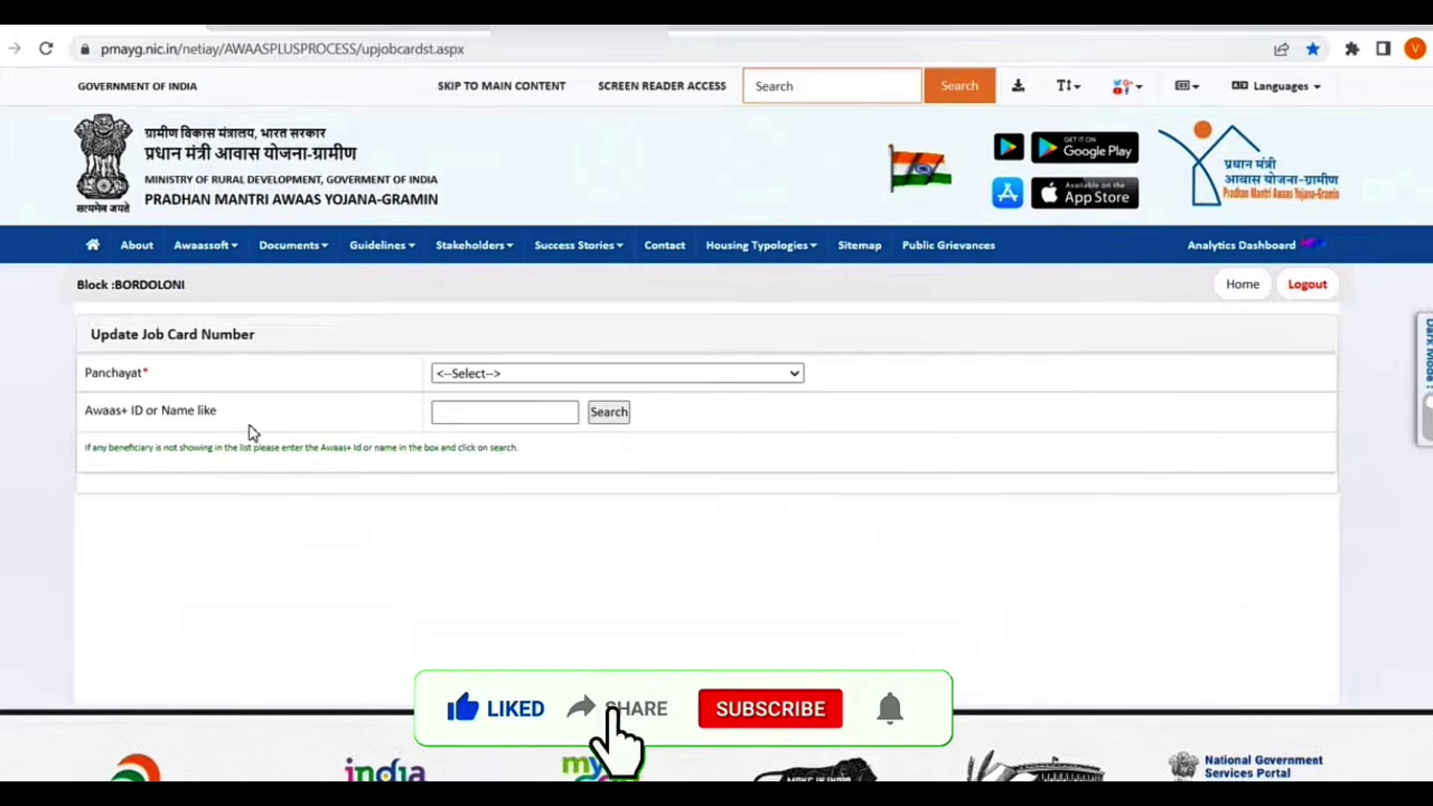
click(494, 374)
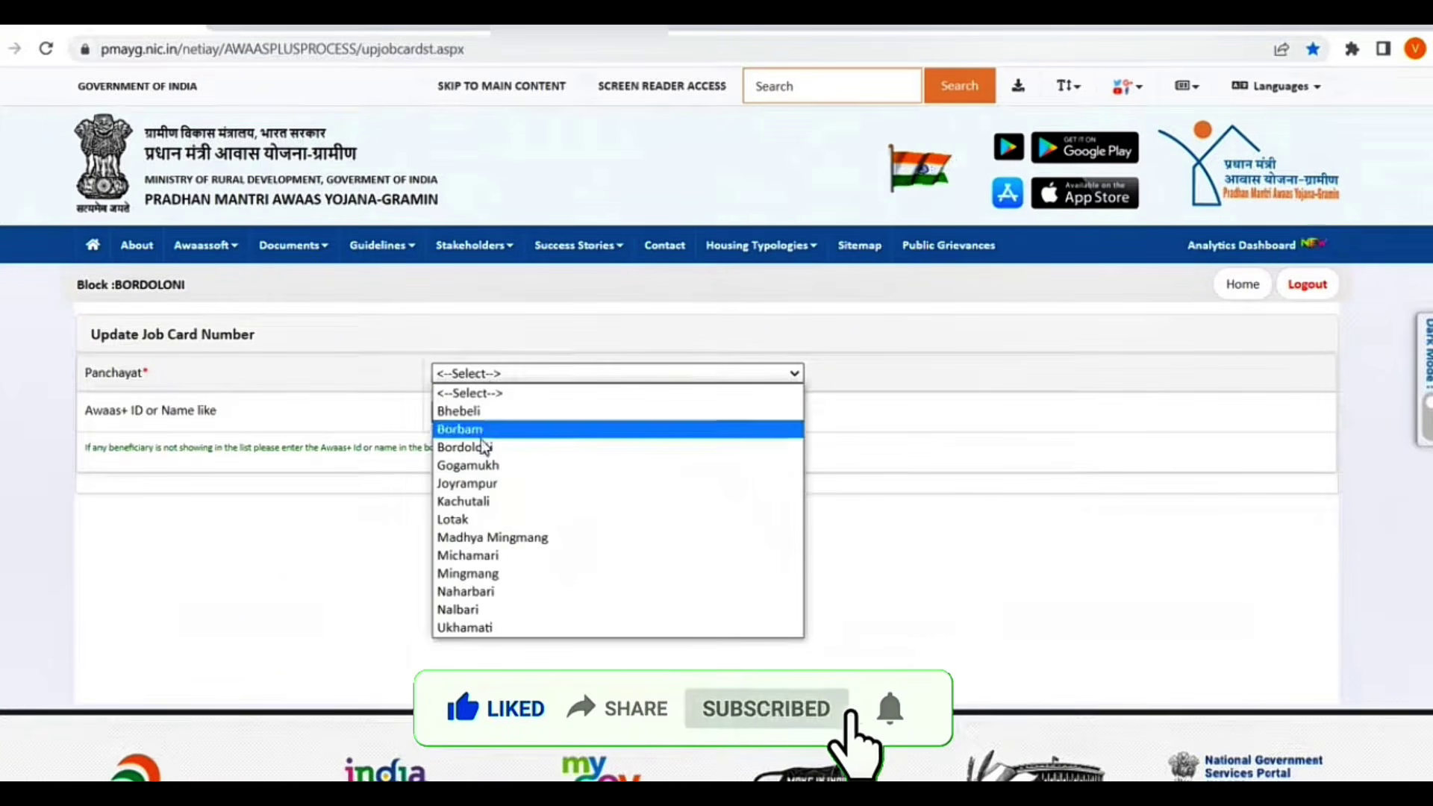
click(493, 580)
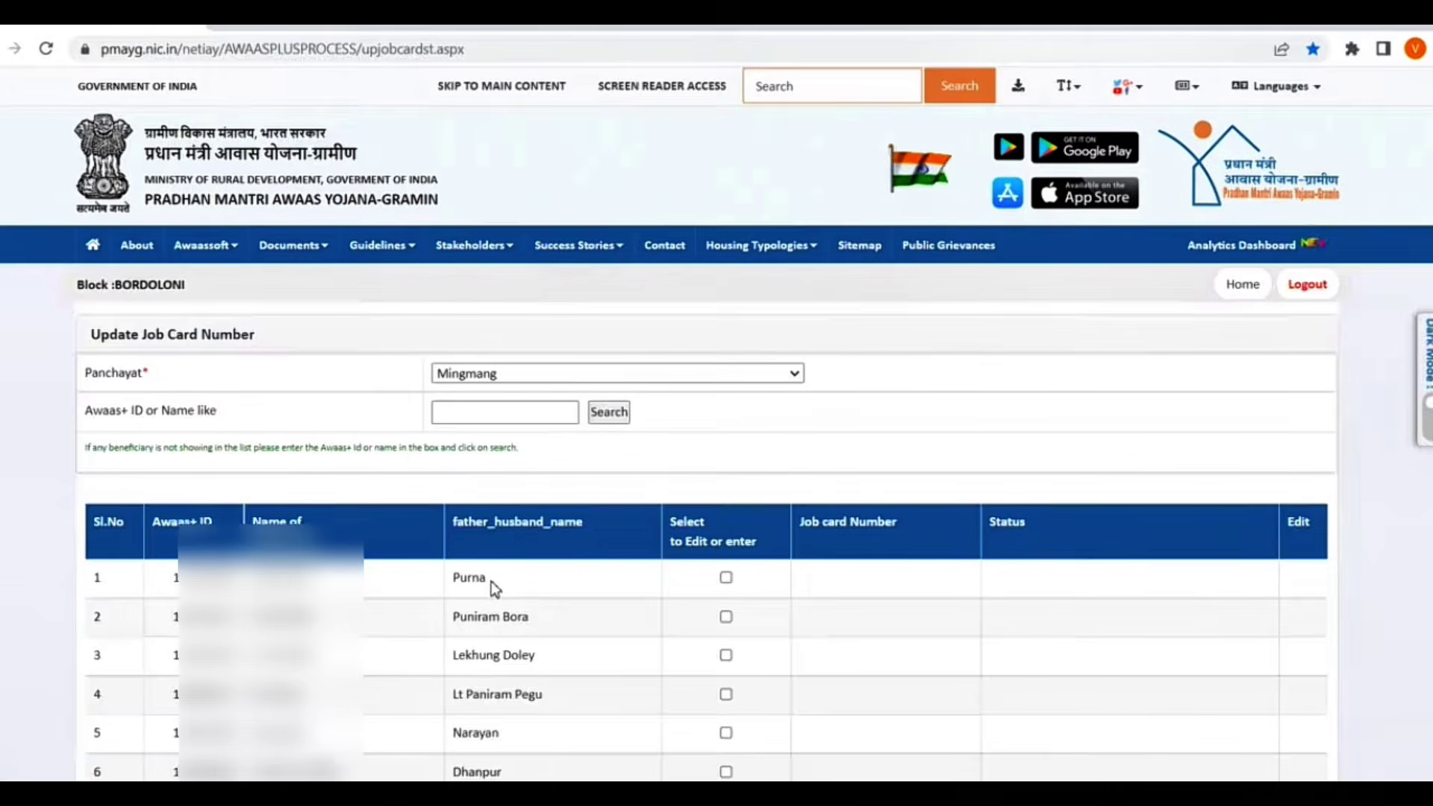
Step: Search the Mingmang beneficiary list by the household's Awaas+ ID
click(491, 424)
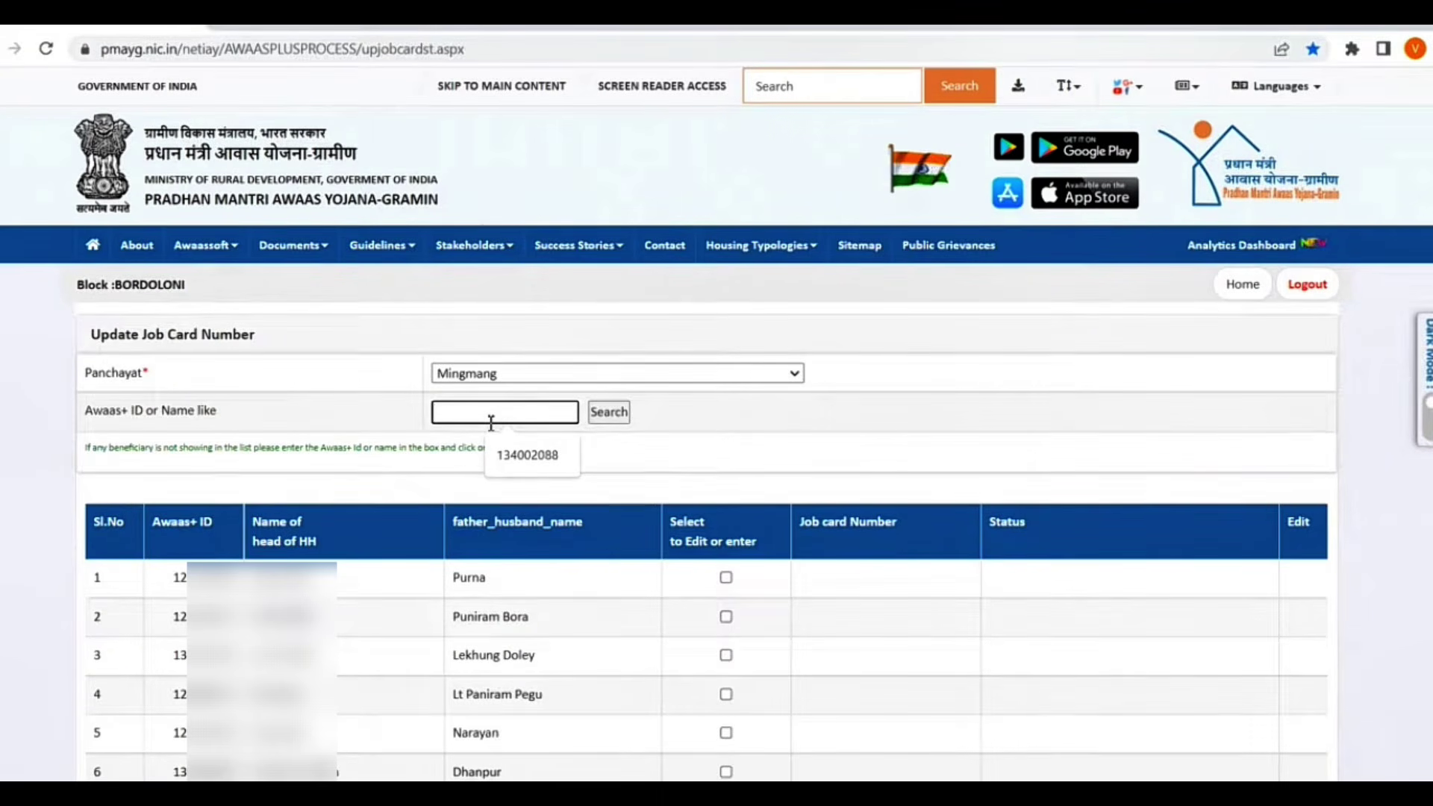
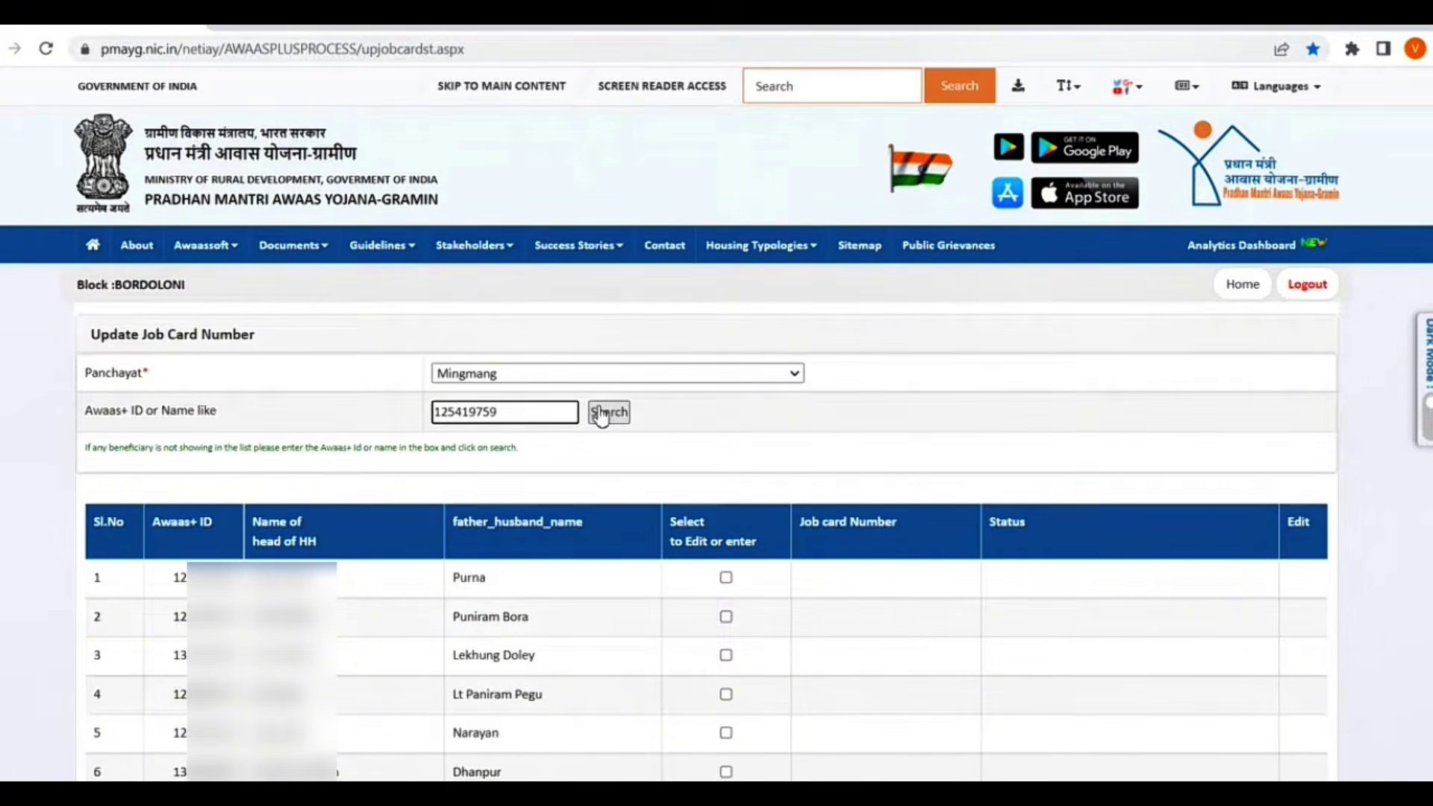
click(601, 418)
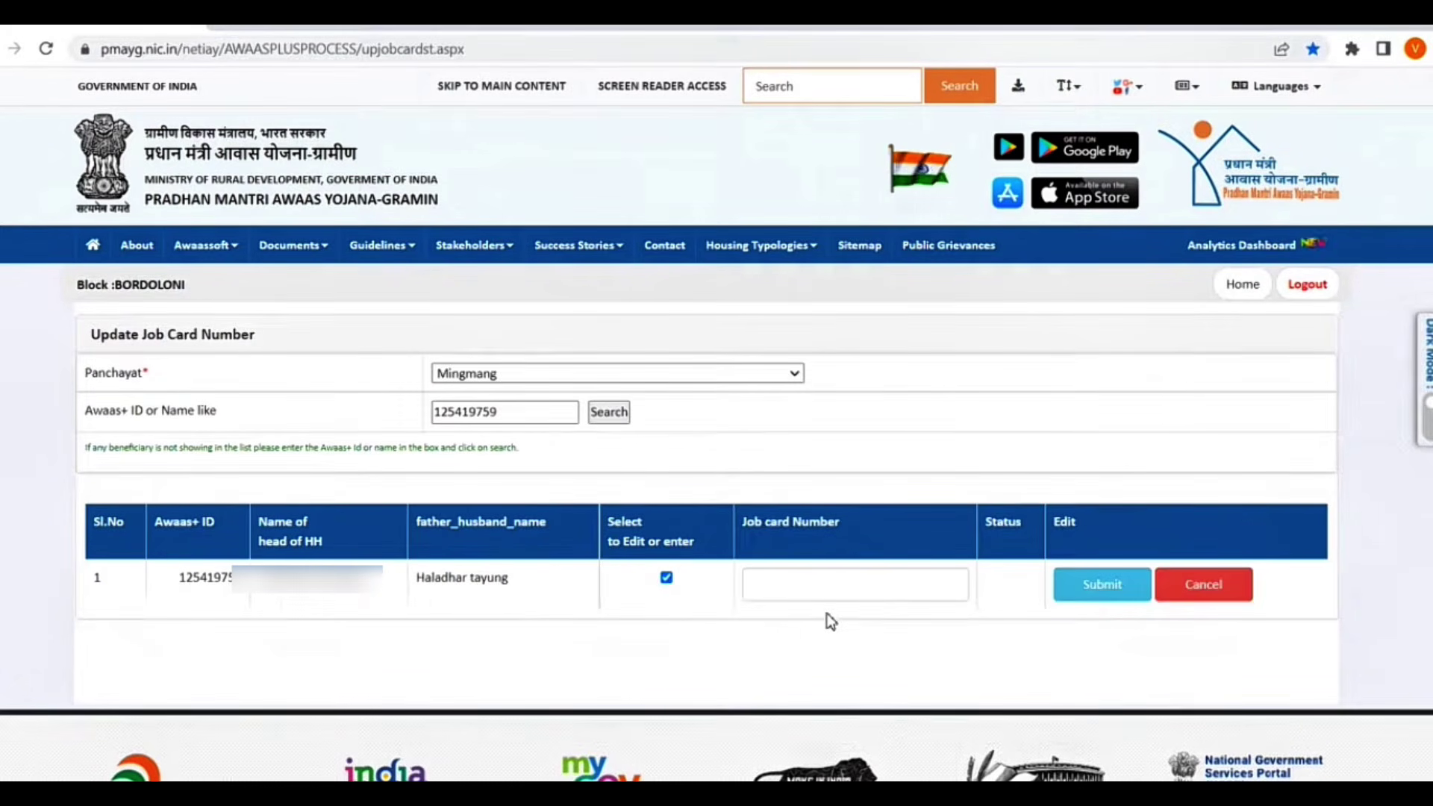
Step: Paste the household's job card number into its row and submit it
click(821, 593)
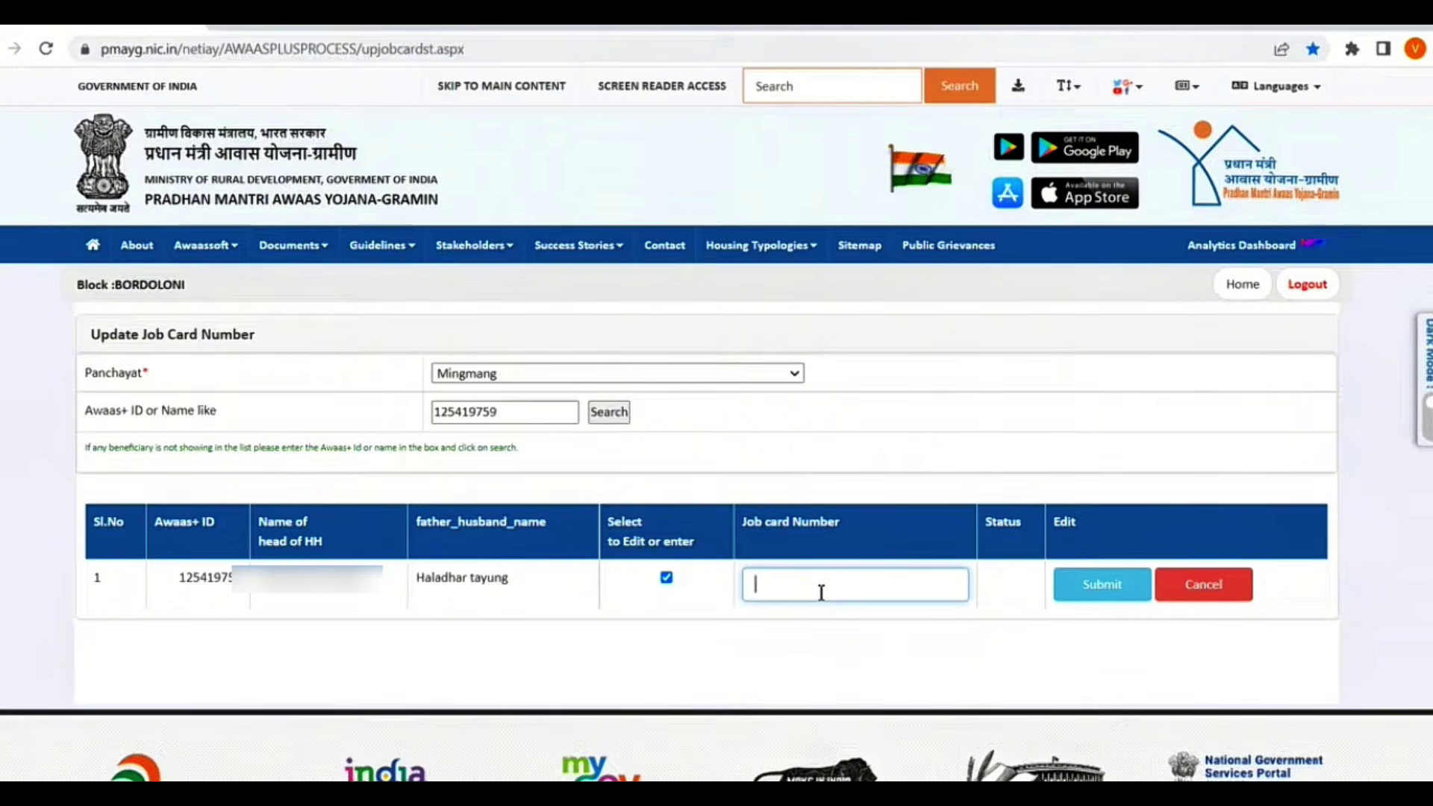
key(ctrl+v)
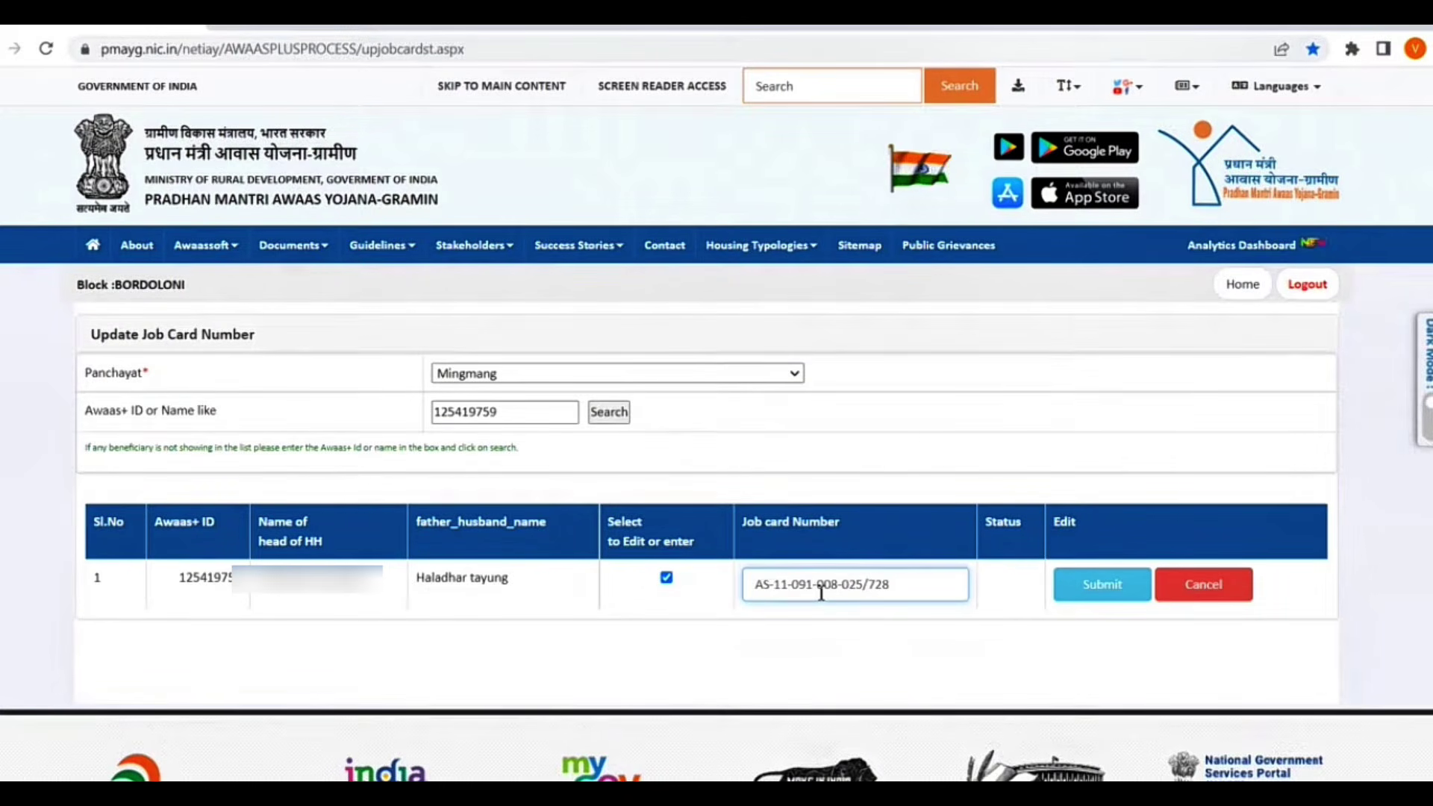
click(1087, 596)
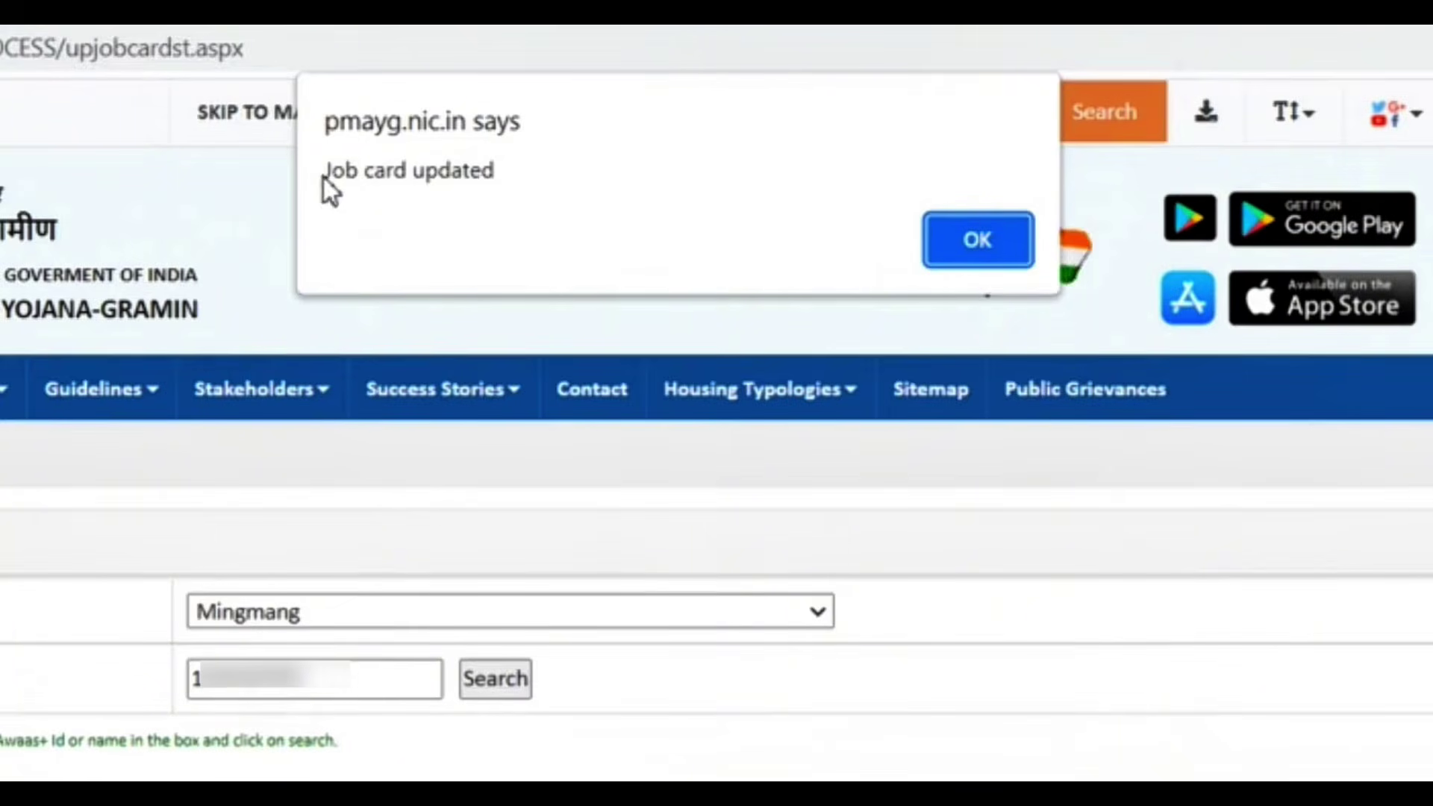
Step: Dismiss the Job card updated alert and search again with an edited Awaas+ ID
drag(499, 178, 317, 177)
click(951, 256)
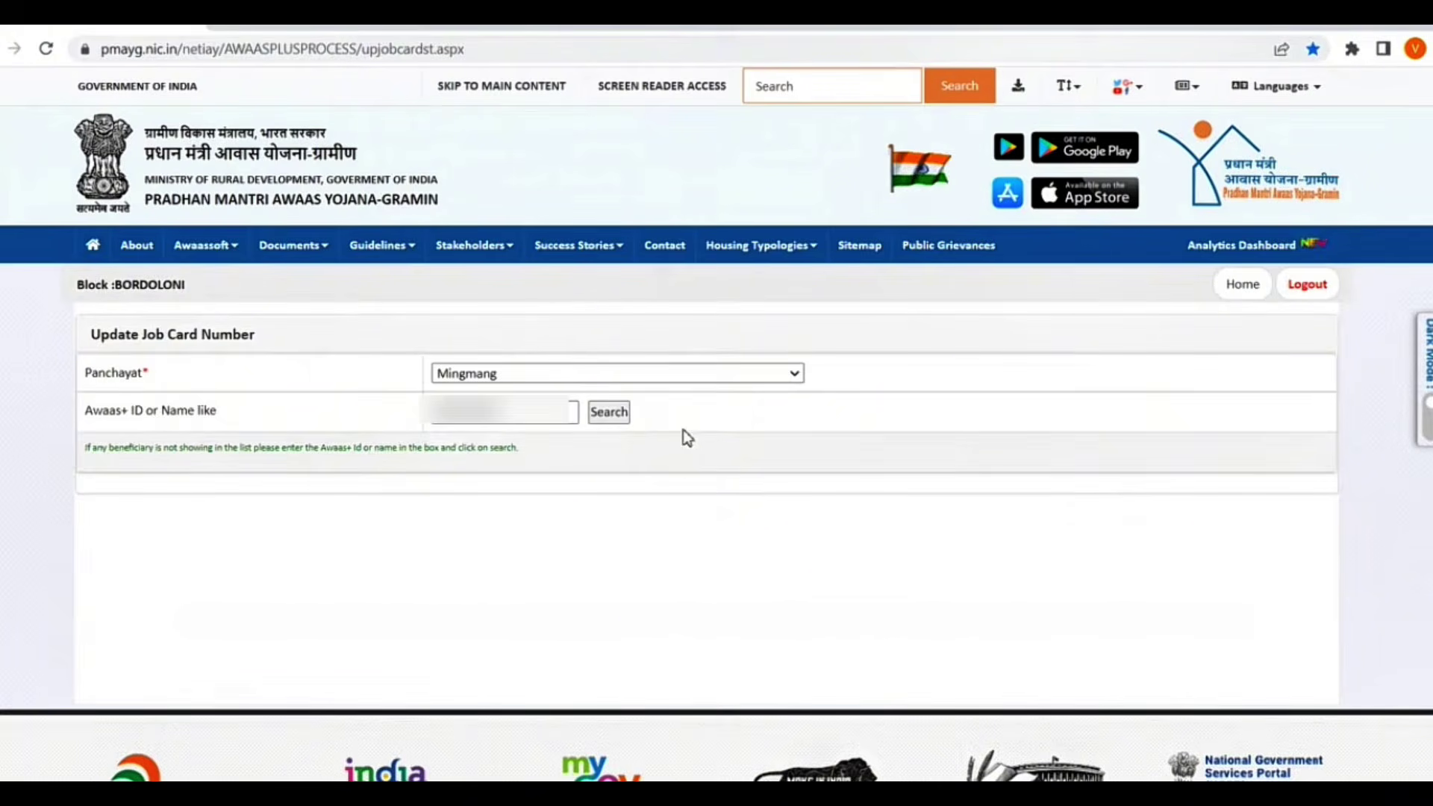
drag(497, 412, 421, 426)
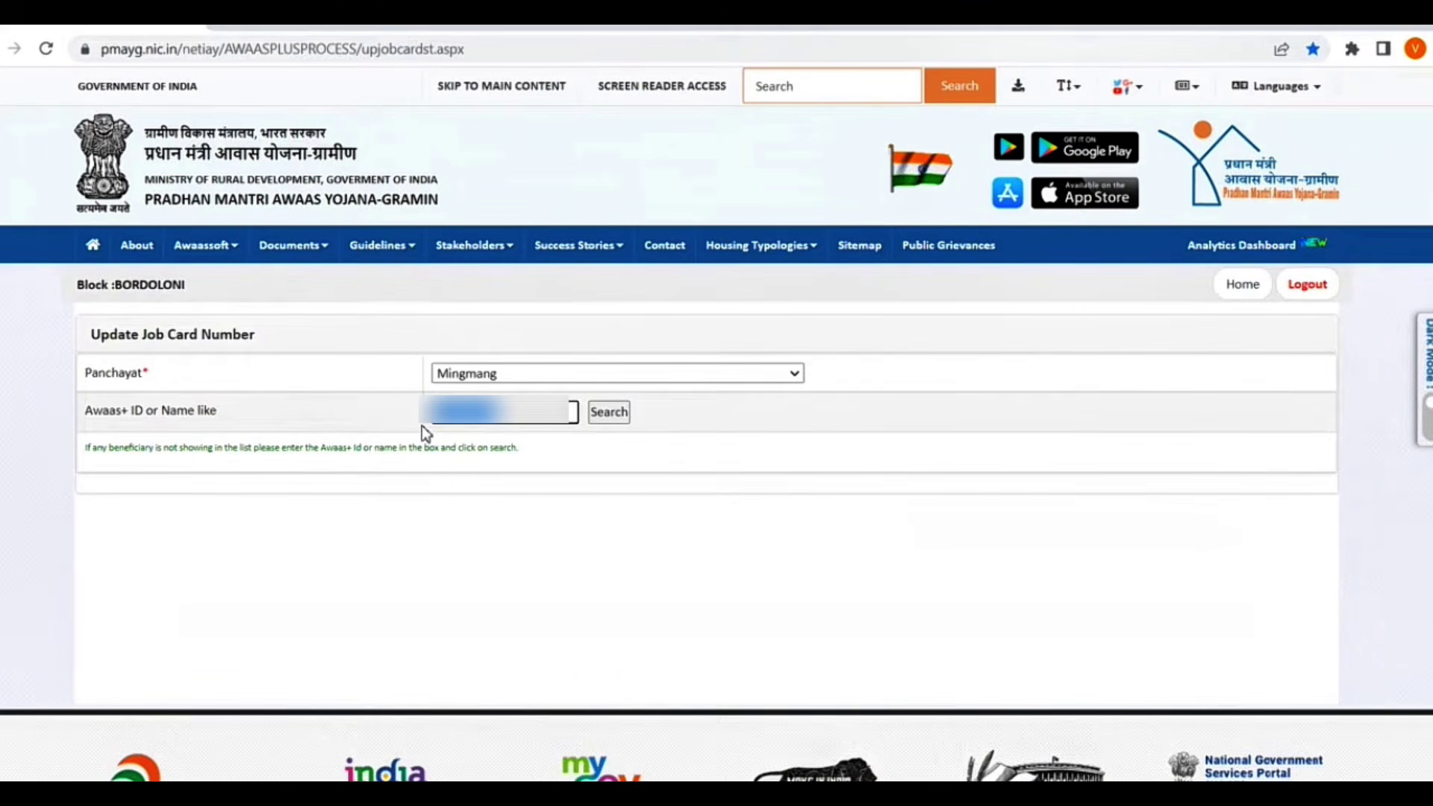
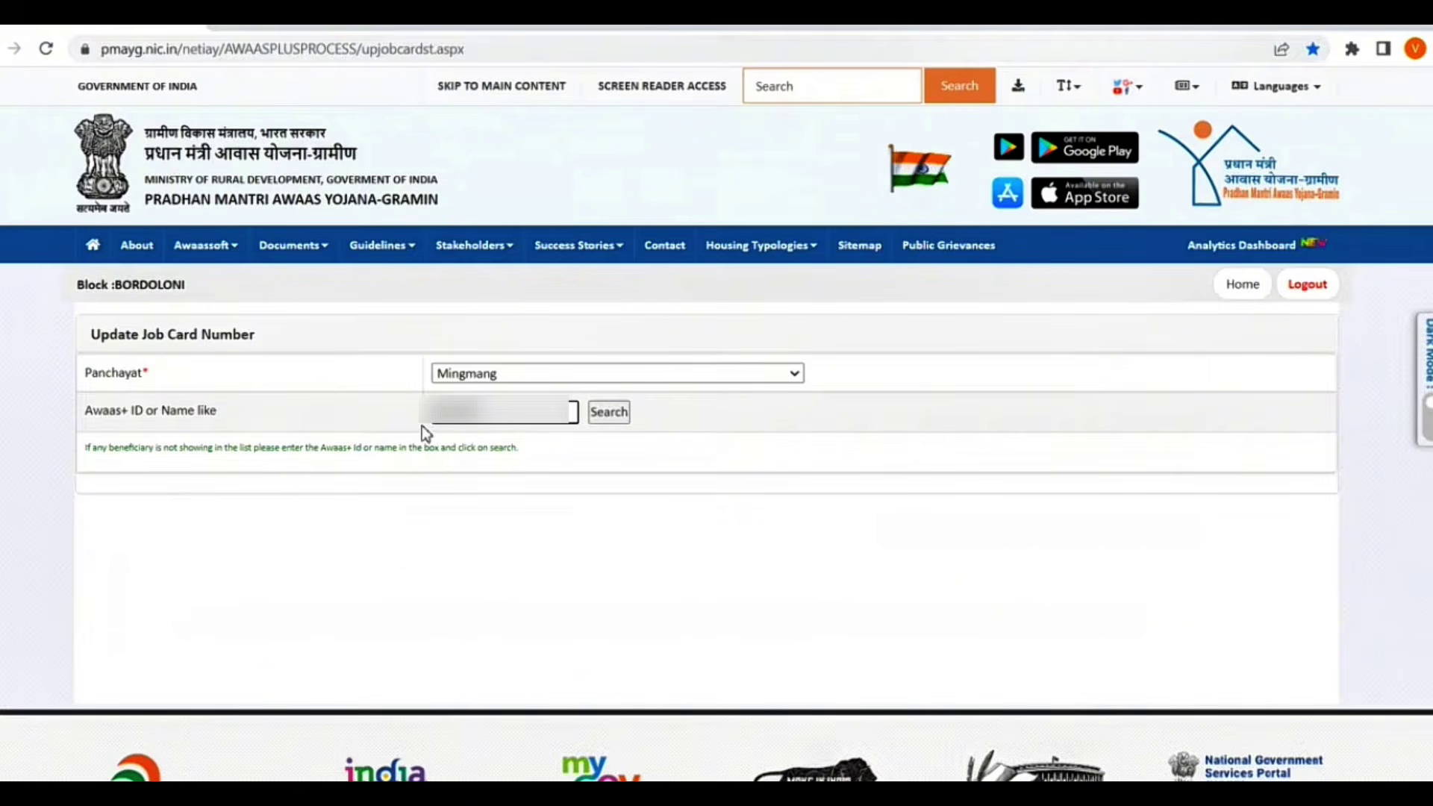
click(610, 413)
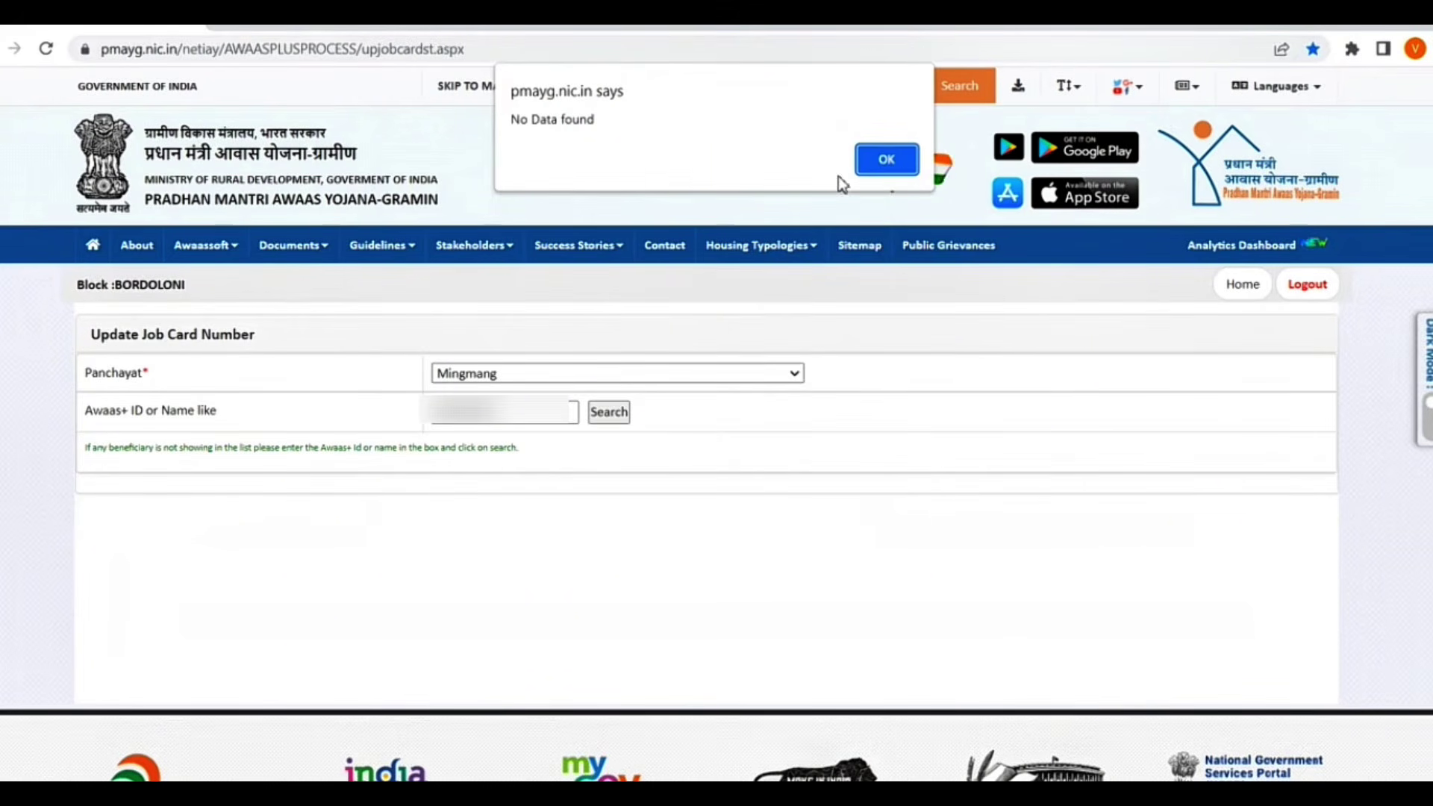
Step: Dismiss No Data found and retry the search with the ID's last digits revised
click(882, 166)
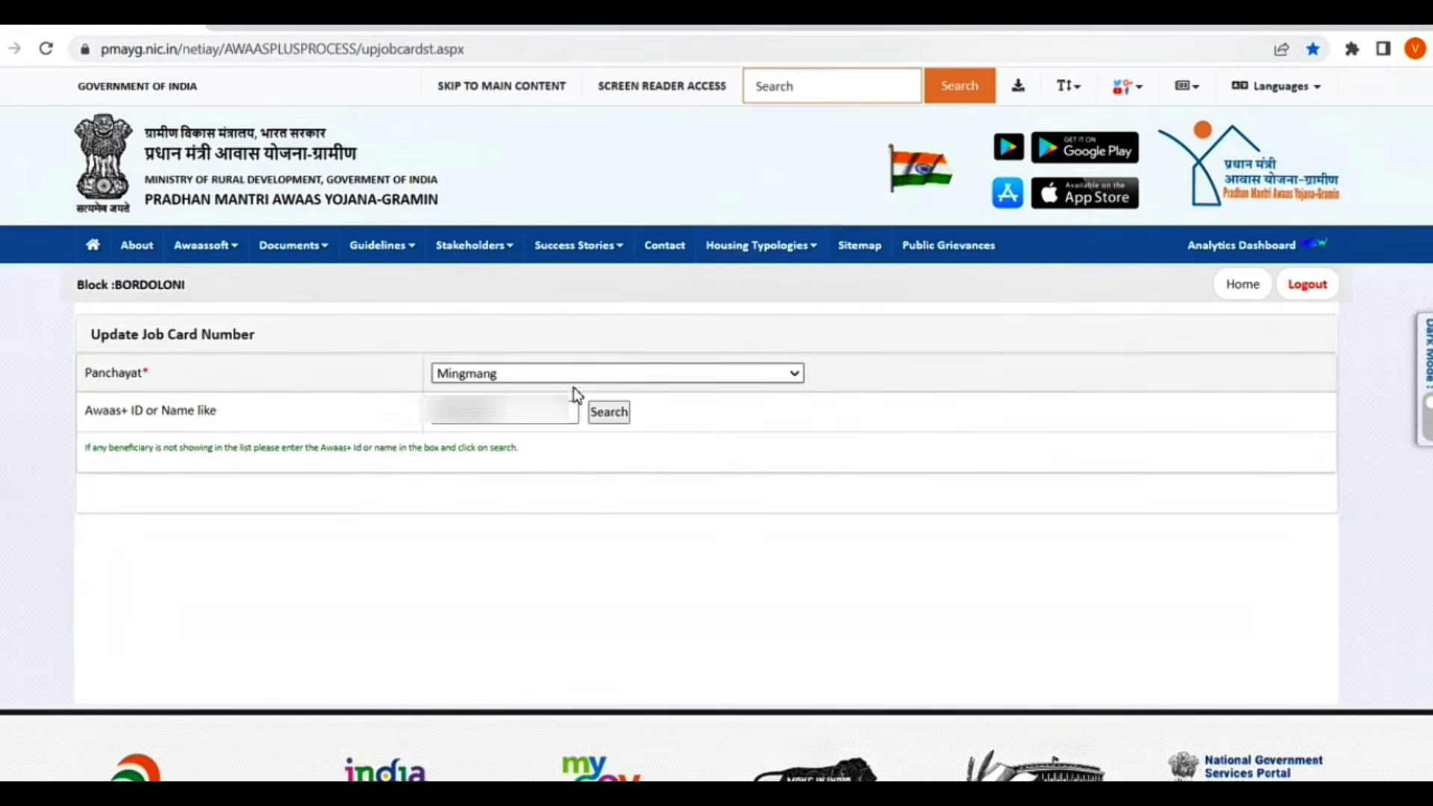
click(570, 412)
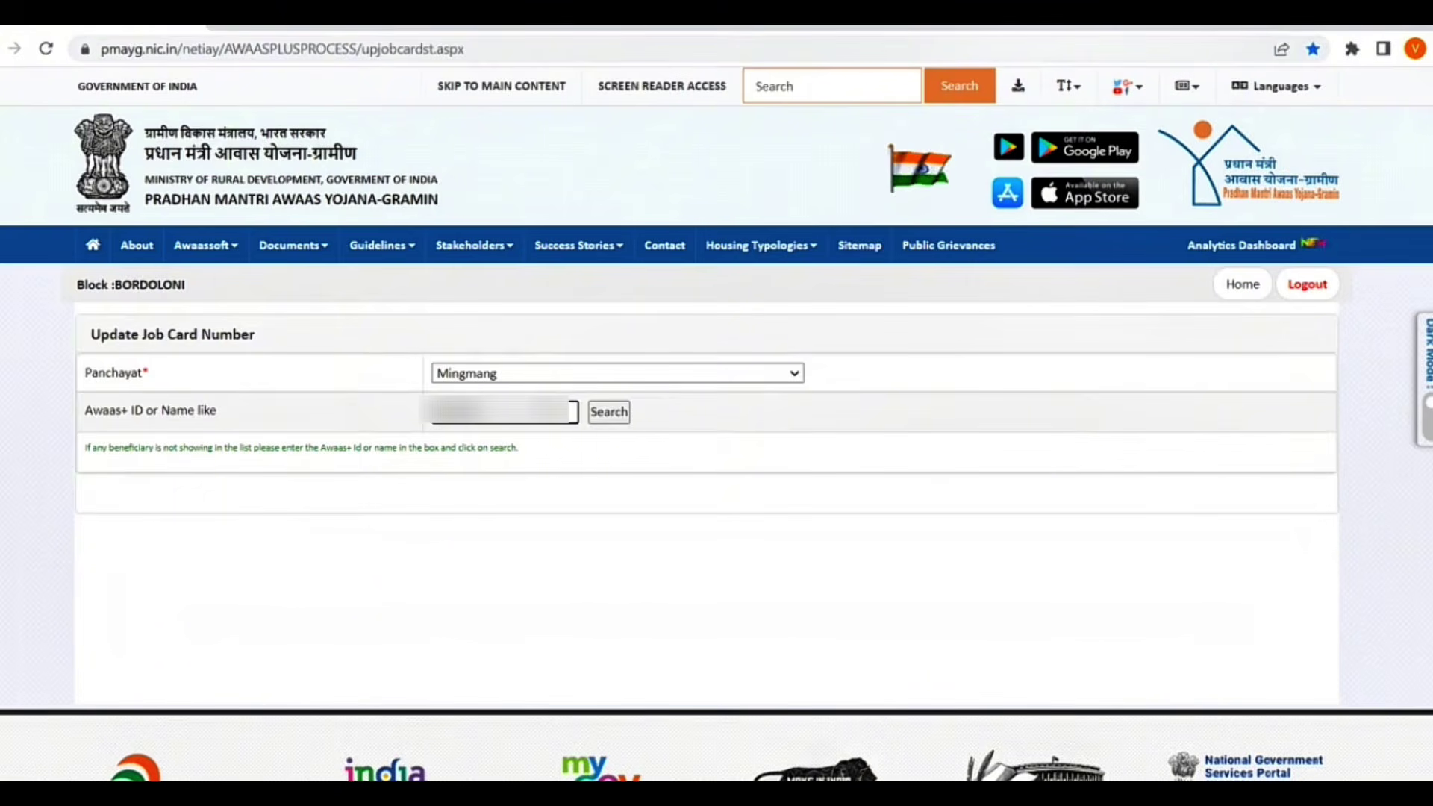
key(BackSpace)
key(BackSpace)
key(BackSpace)
key(BackSpace)
key(BackSpace)
key(BackSpace)
key(BackSpace)
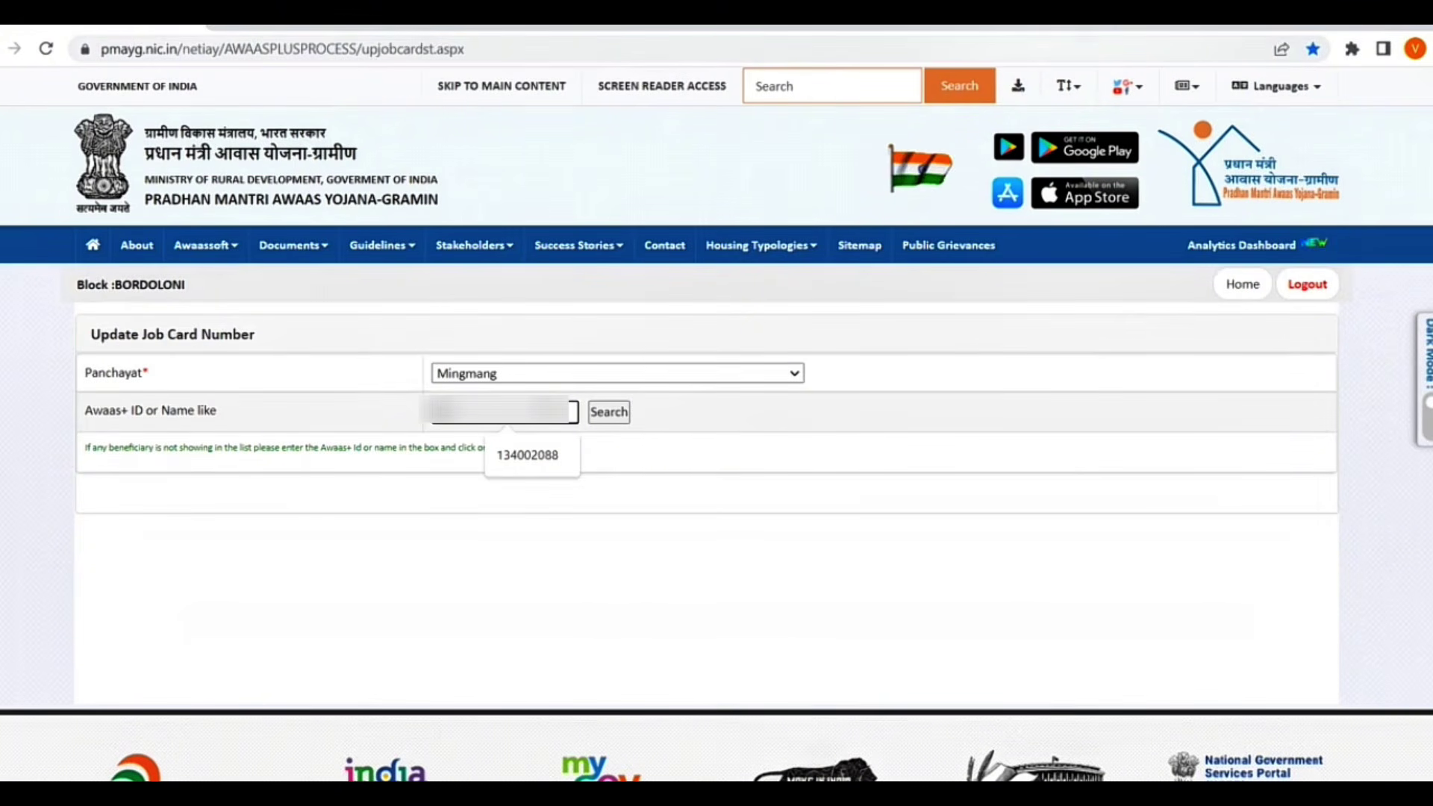
text(••••)
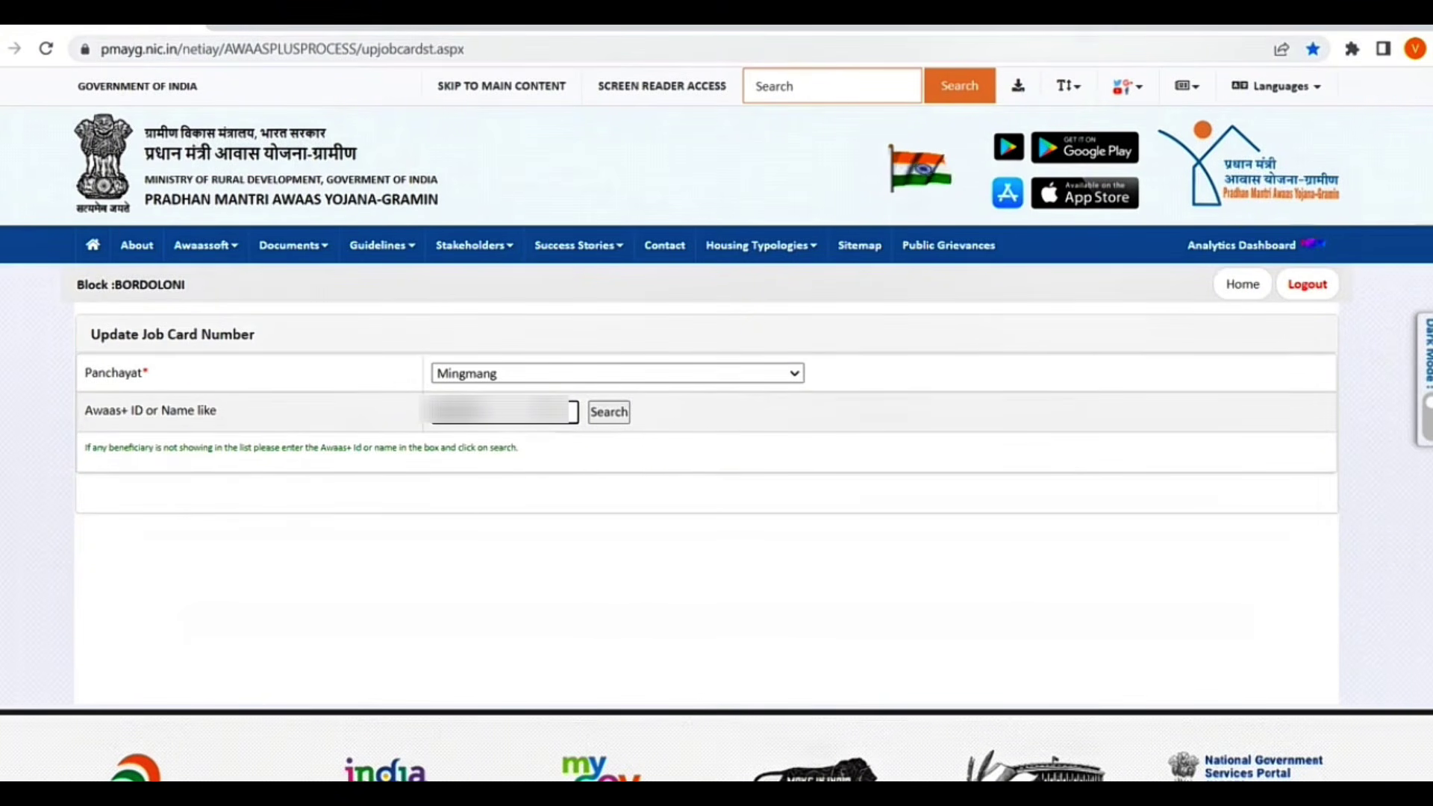
click(601, 421)
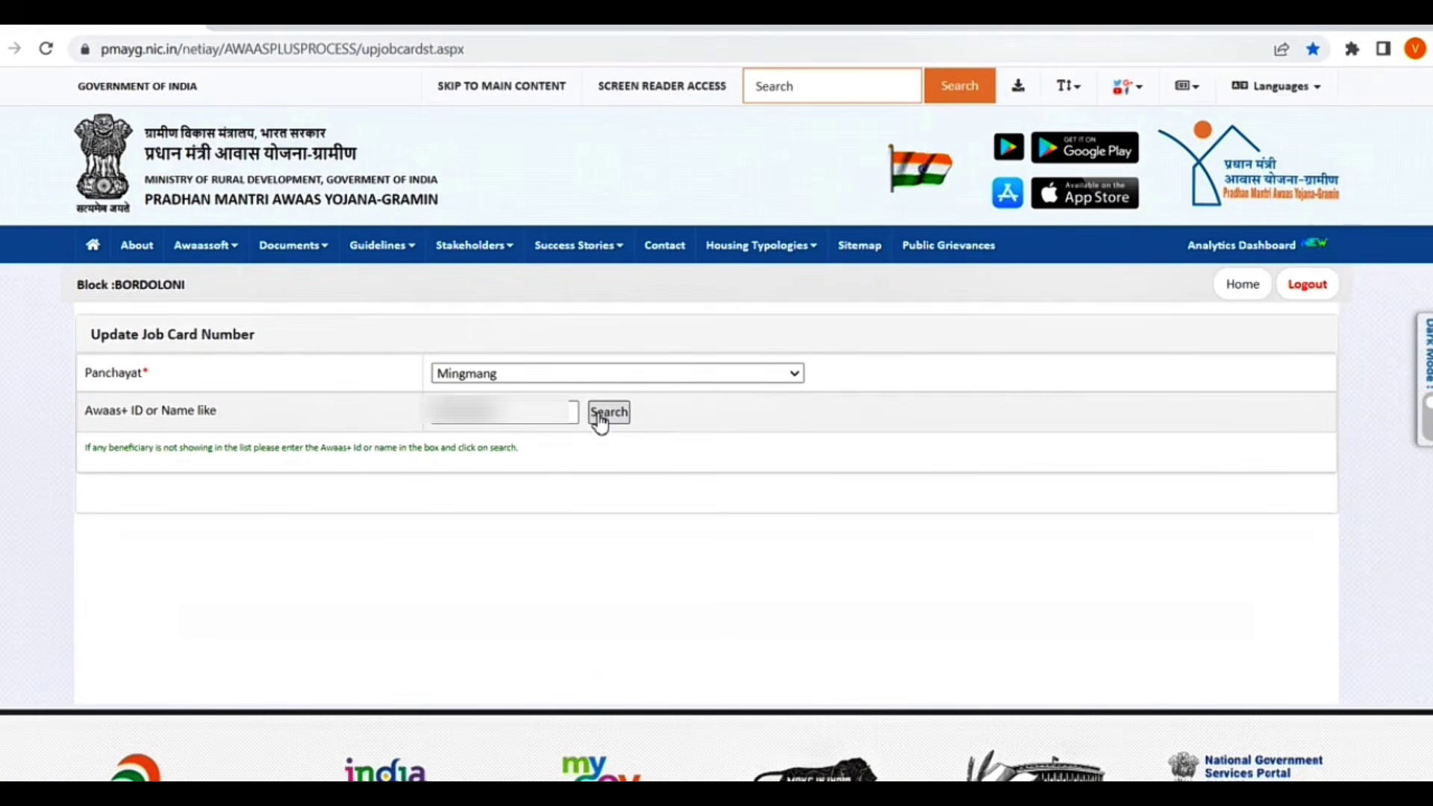
click(608, 412)
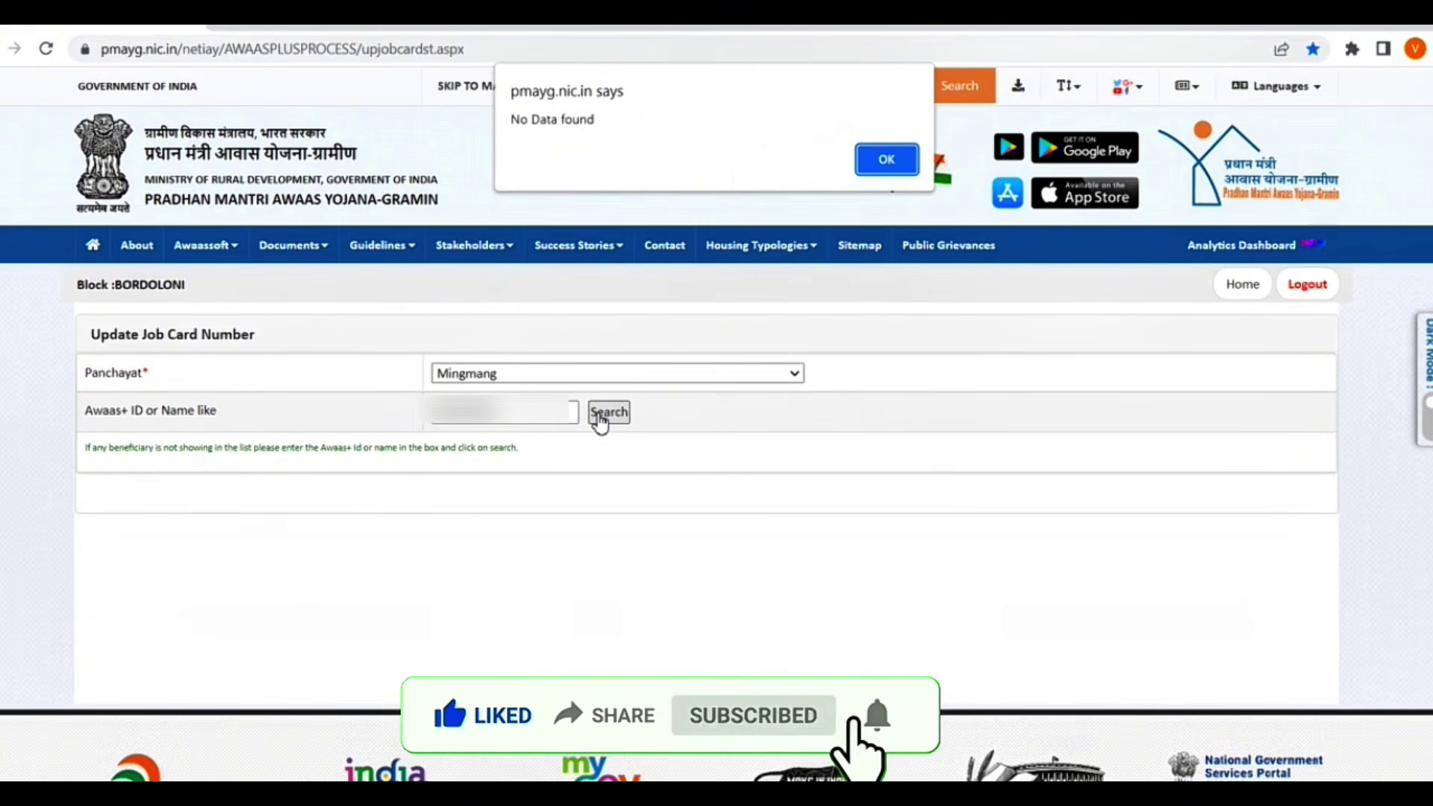
click(862, 163)
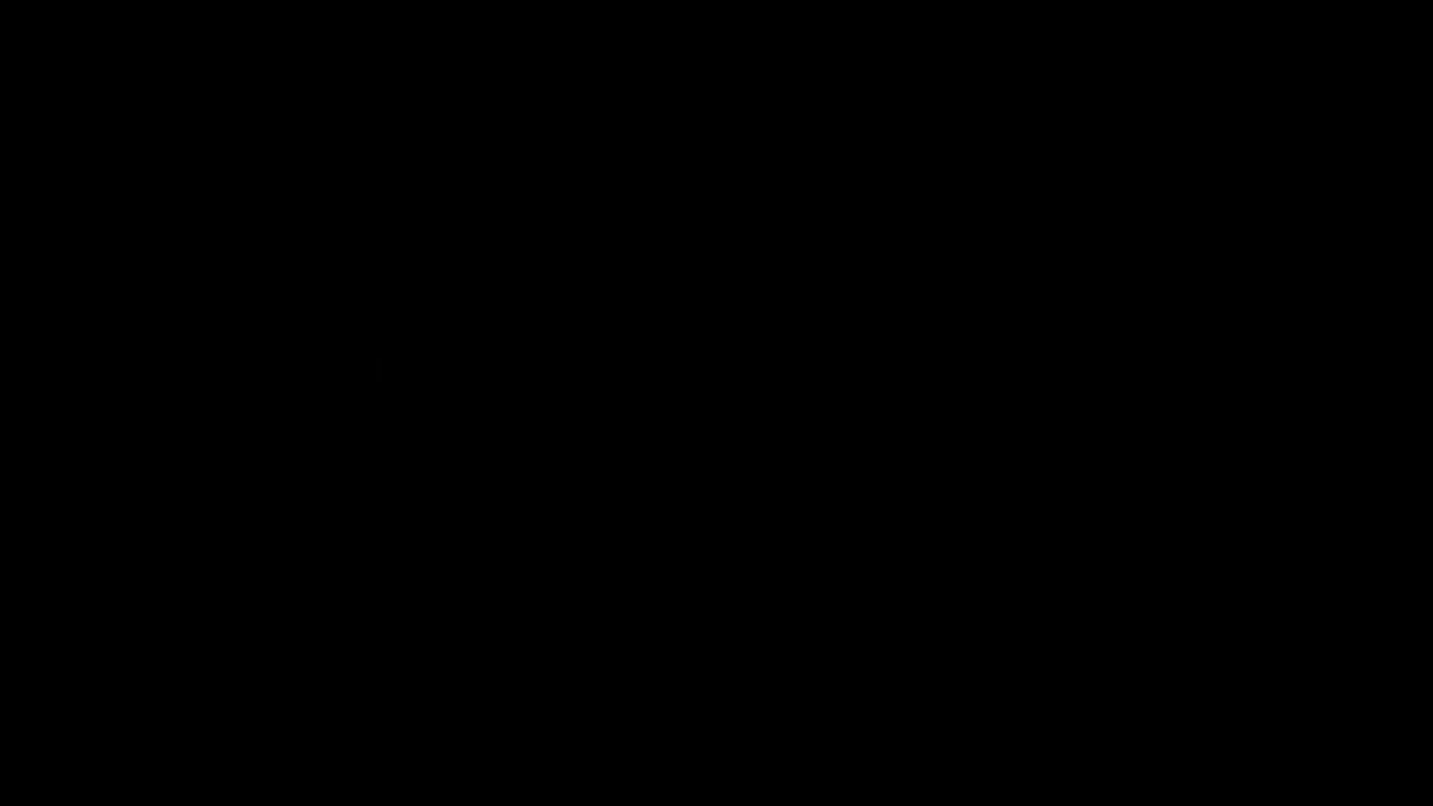